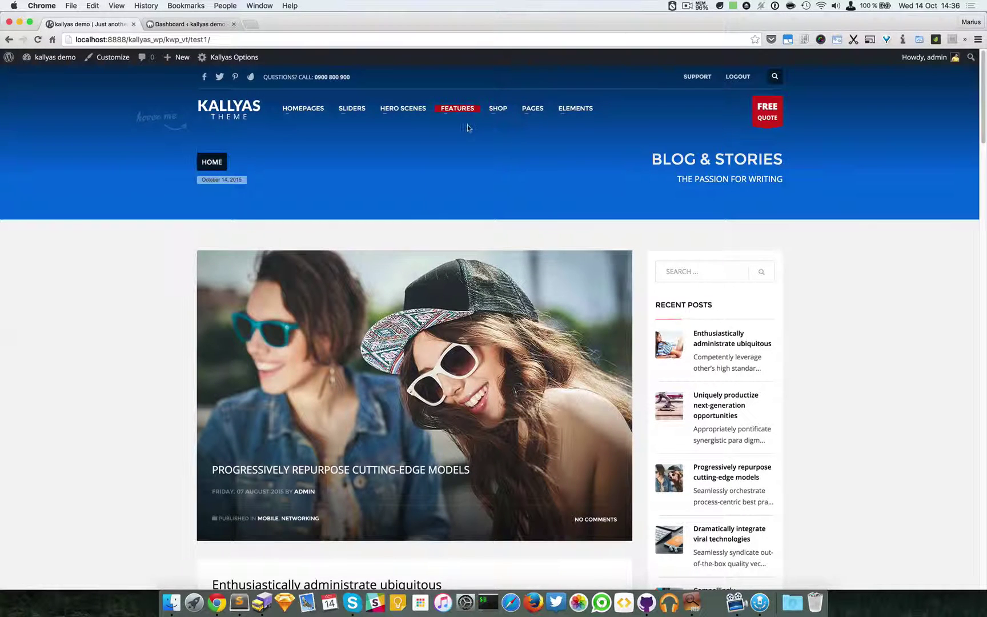
Open the Showroom Carousel demo page from the site's hero scenes.
{"action": "mouse_move", "coordinate": [398, 114]}
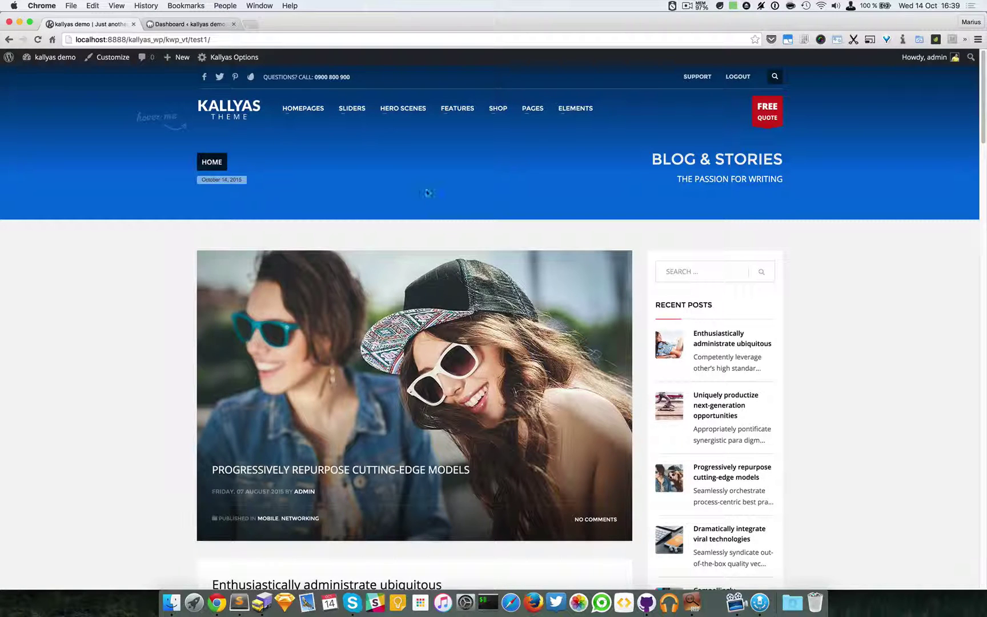
{"action": "mouse_move", "coordinate": [404, 109]}
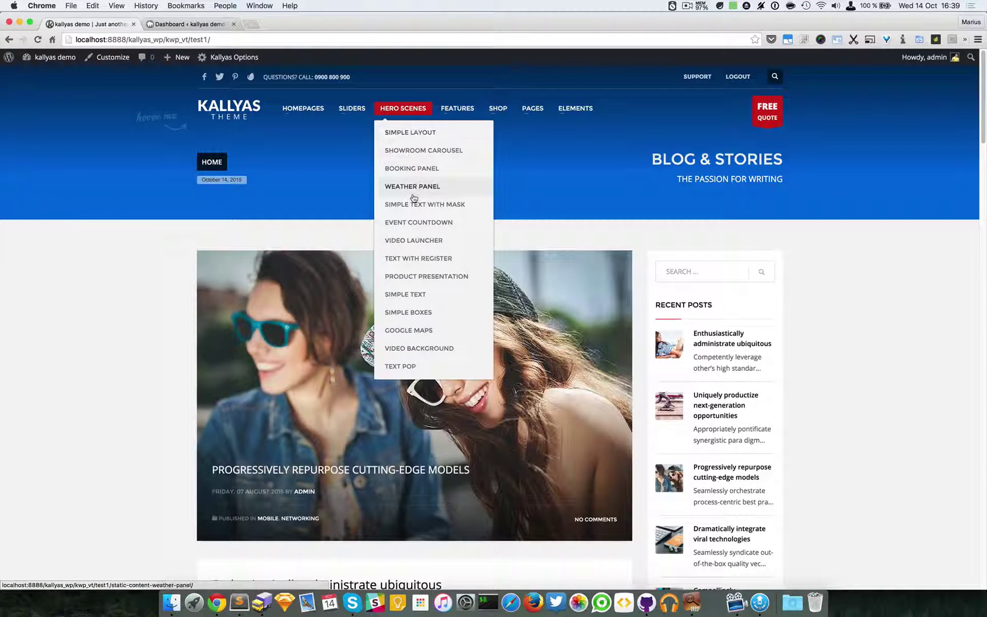
{"action": "left_click", "coordinate": [419, 152]}
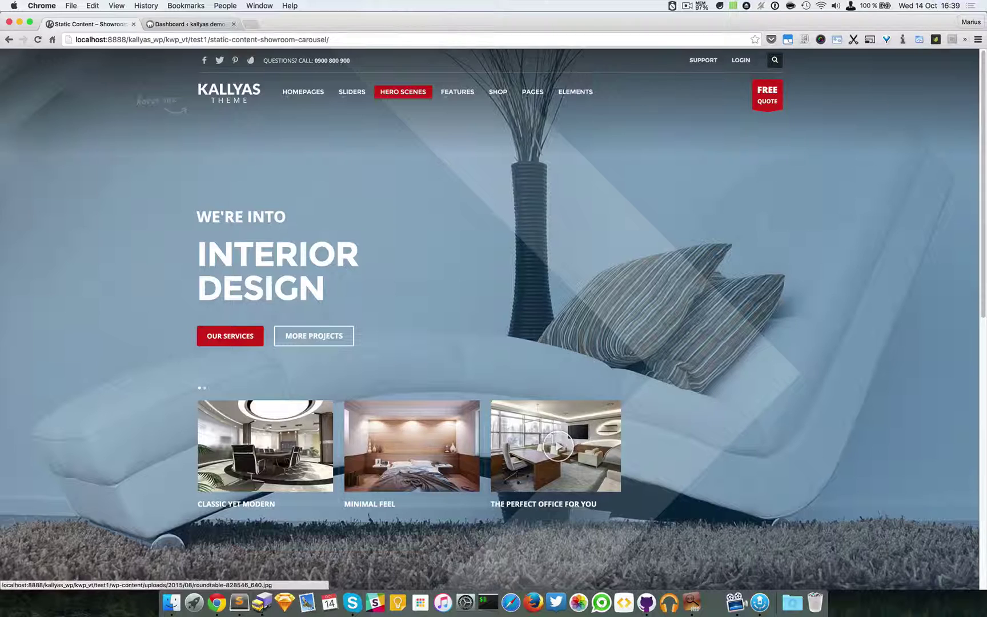
Advance the showroom carousel to its second page, view the plant image enlarged and close it.
{"action": "left_click", "coordinate": [204, 390]}
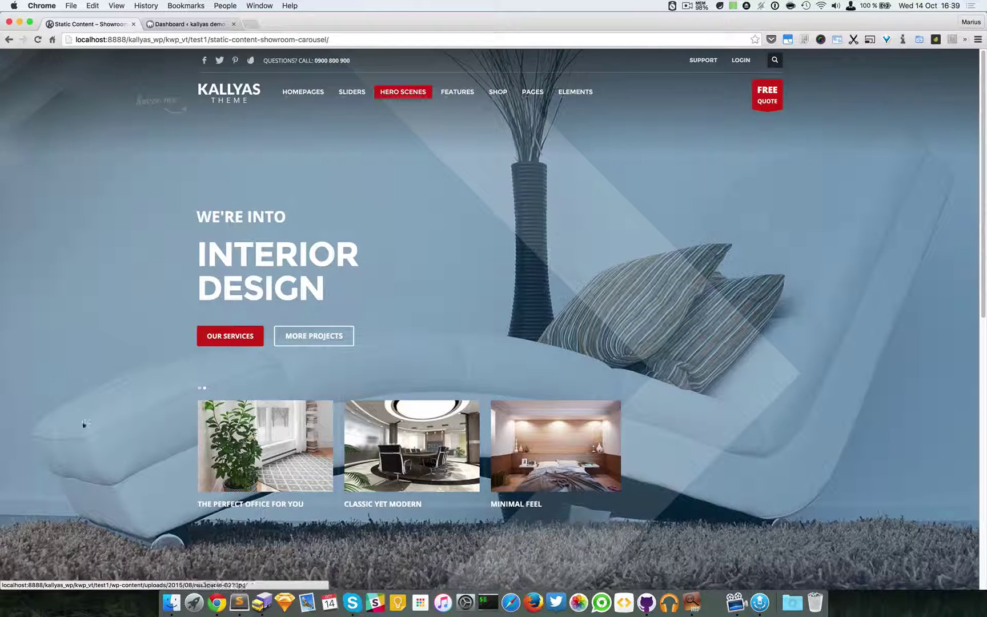
{"action": "left_click", "coordinate": [249, 438]}
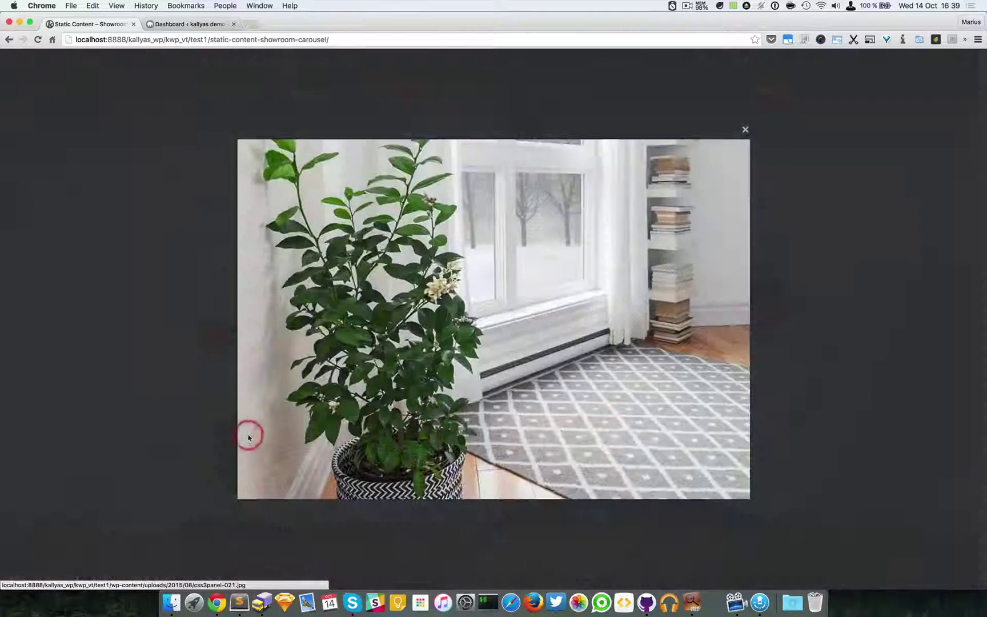
{"action": "left_click", "coordinate": [819, 228]}
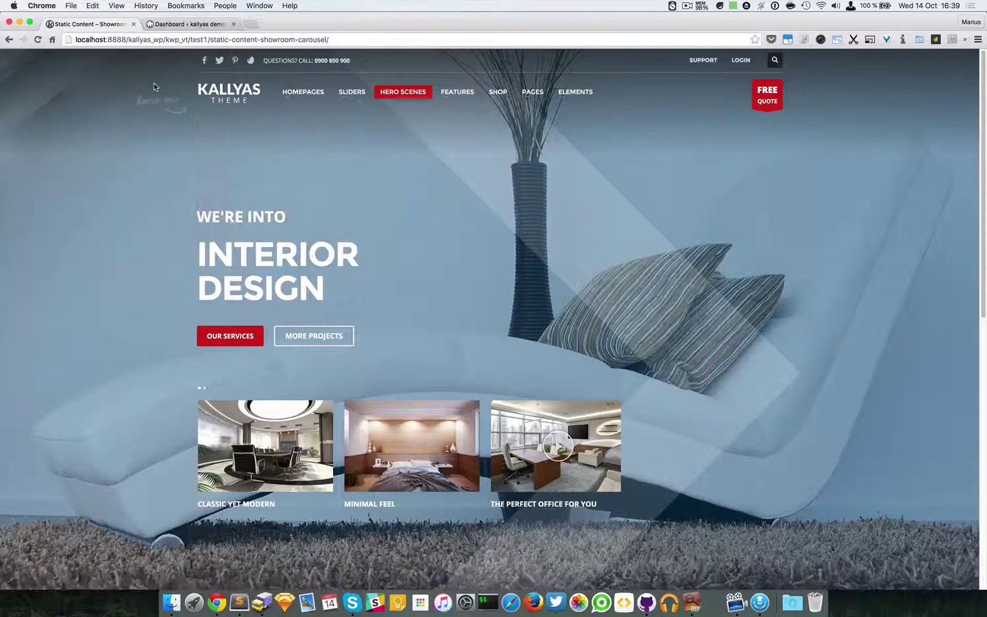
Log back in to the WordPress dashboard and decline saving the login in 1Password.
{"action": "left_click", "coordinate": [188, 24]}
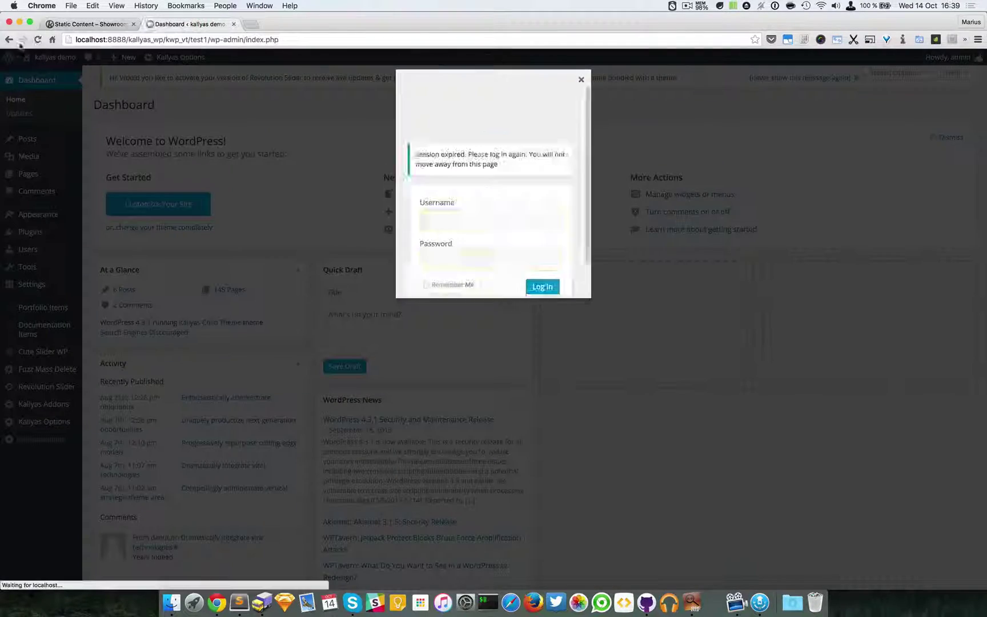
{"action": "left_click", "coordinate": [544, 287]}
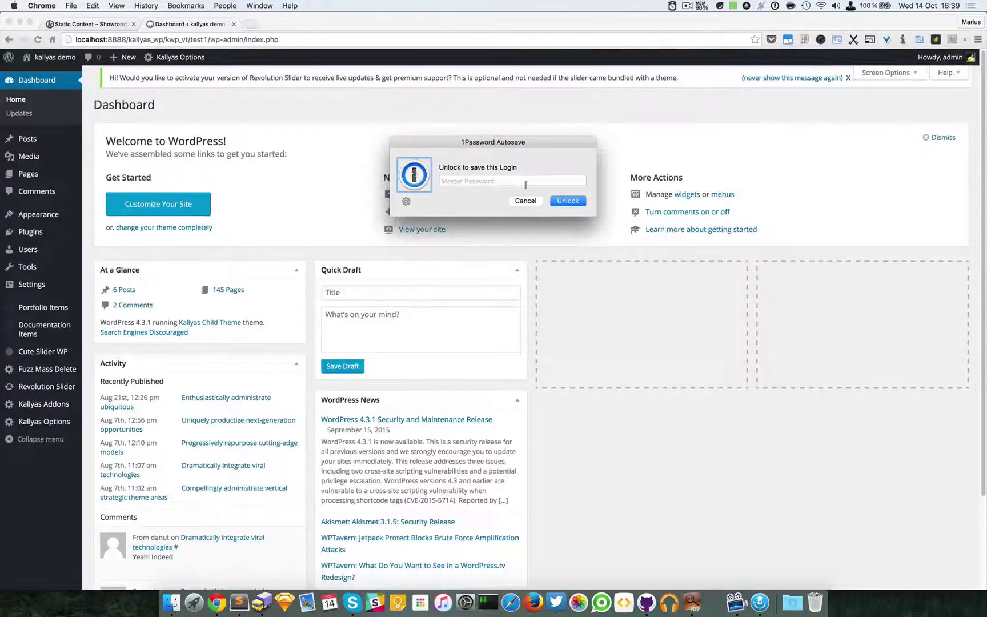
{"action": "left_click", "coordinate": [526, 200]}
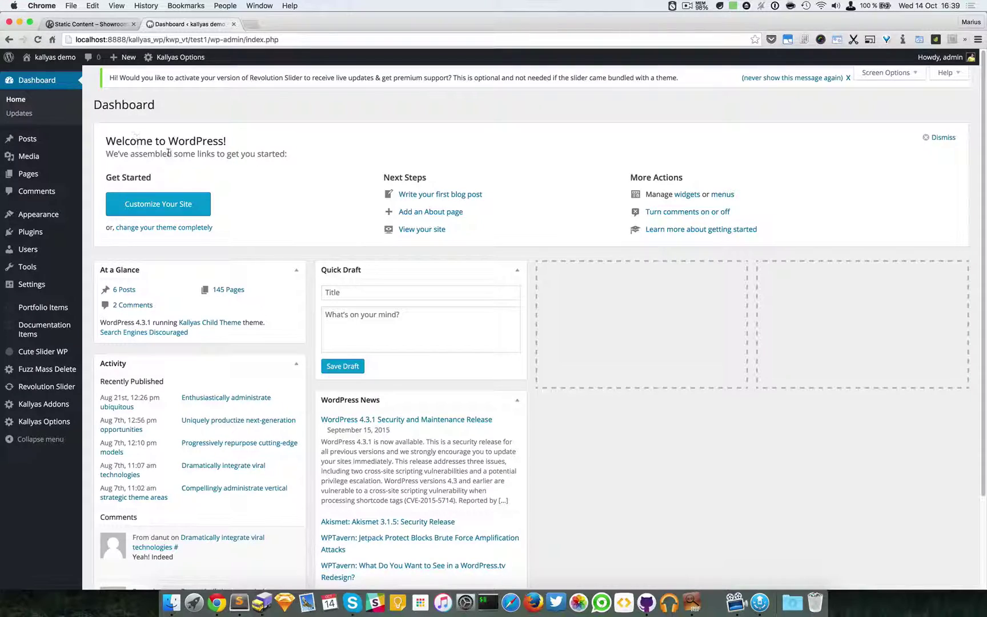
Reload the Showroom Carousel page and open it for editing in the page builder.
{"action": "left_click", "coordinate": [88, 24]}
{"action": "left_click", "coordinate": [38, 39]}
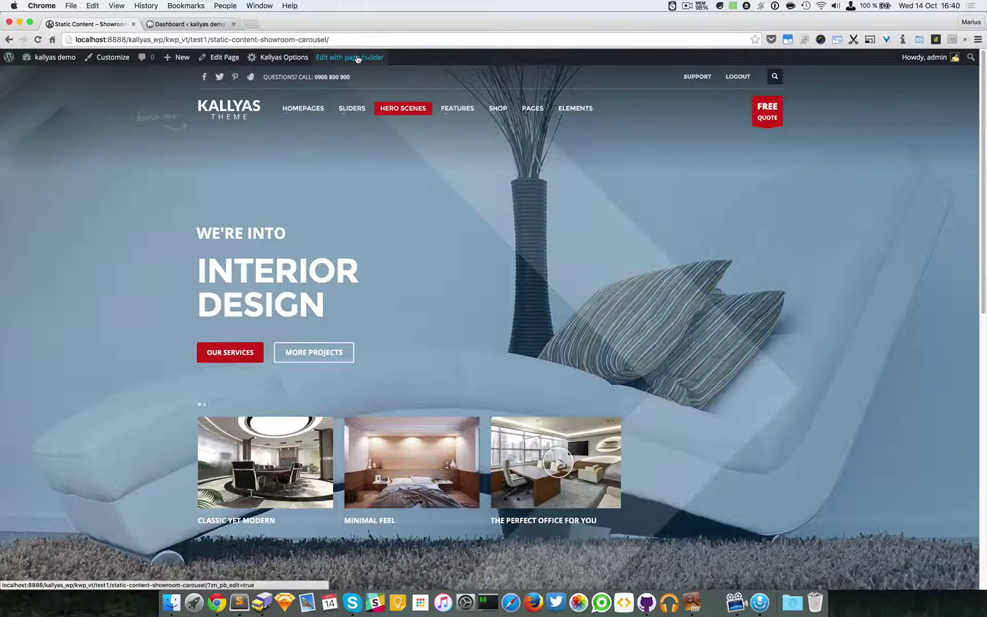
{"action": "left_click", "coordinate": [356, 59]}
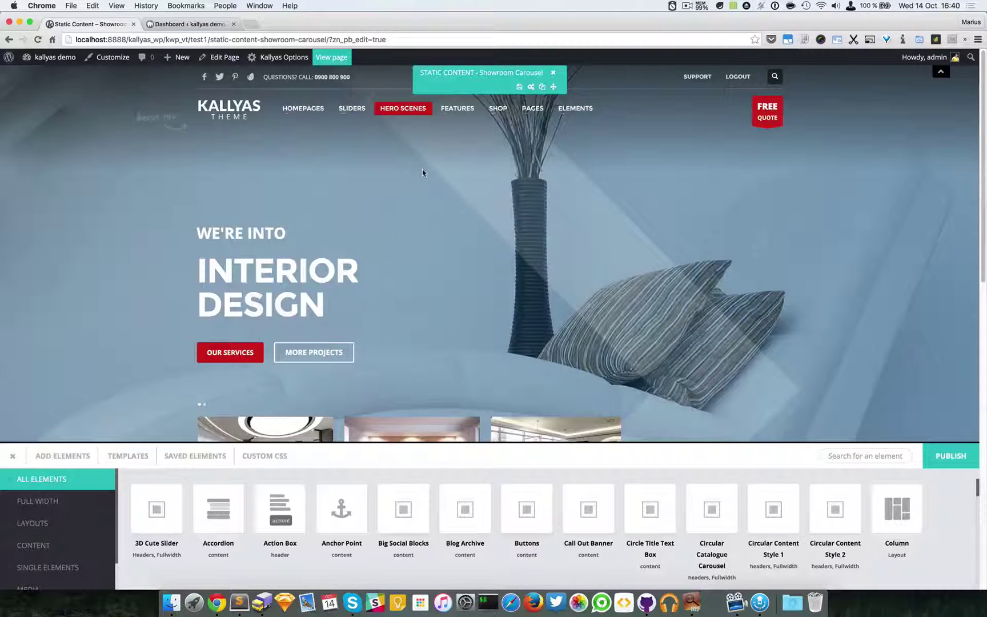
Hide the site header and open the Showroom Carousel element's options, moving the window clear of the hero text.
{"action": "left_click", "coordinate": [941, 72]}
{"action": "mouse_move", "coordinate": [653, 88]}
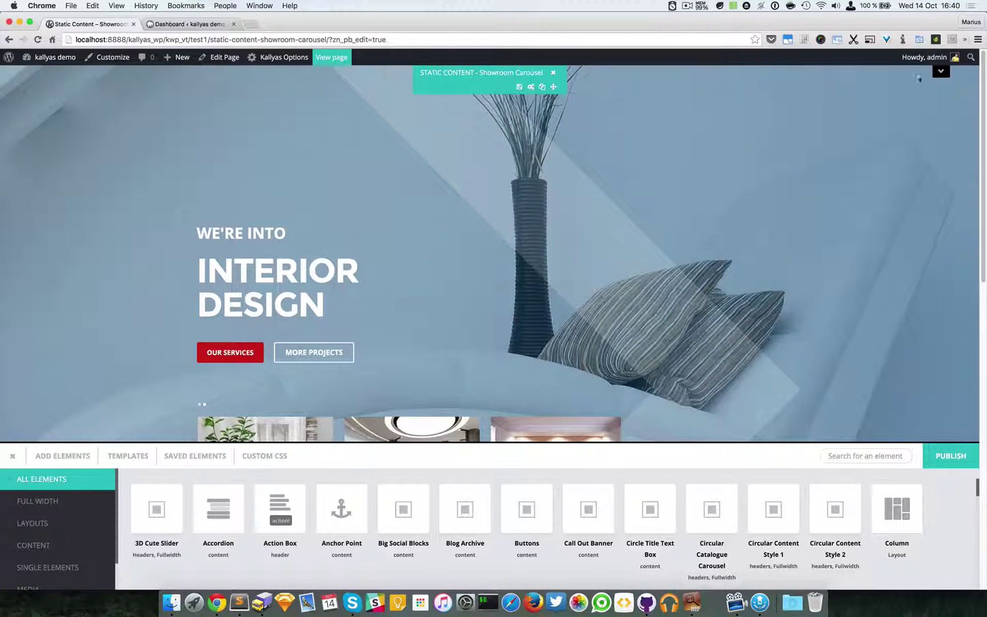
{"action": "left_click", "coordinate": [942, 70]}
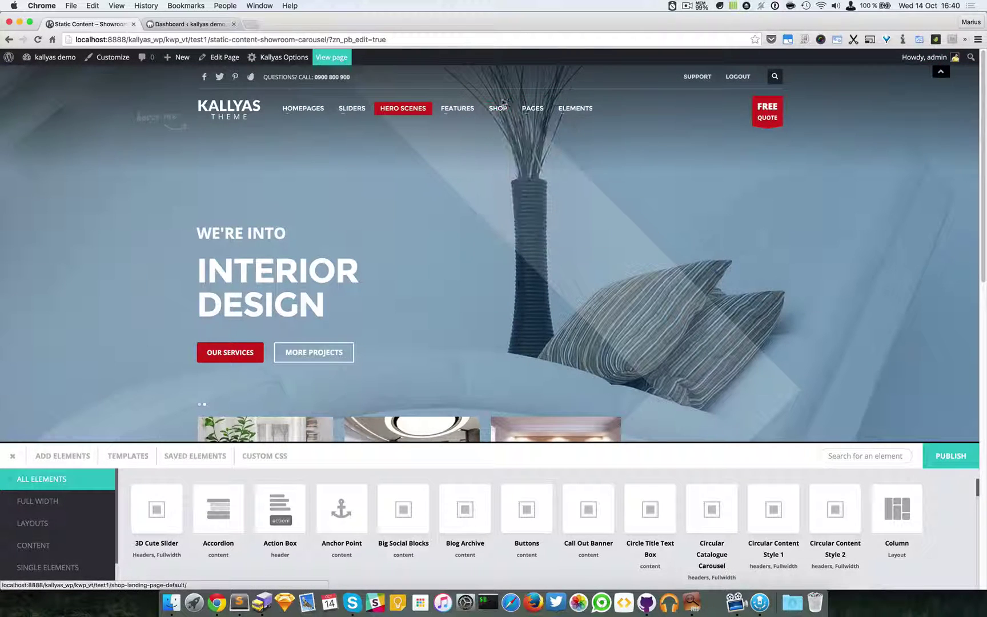
{"action": "left_click", "coordinate": [940, 74]}
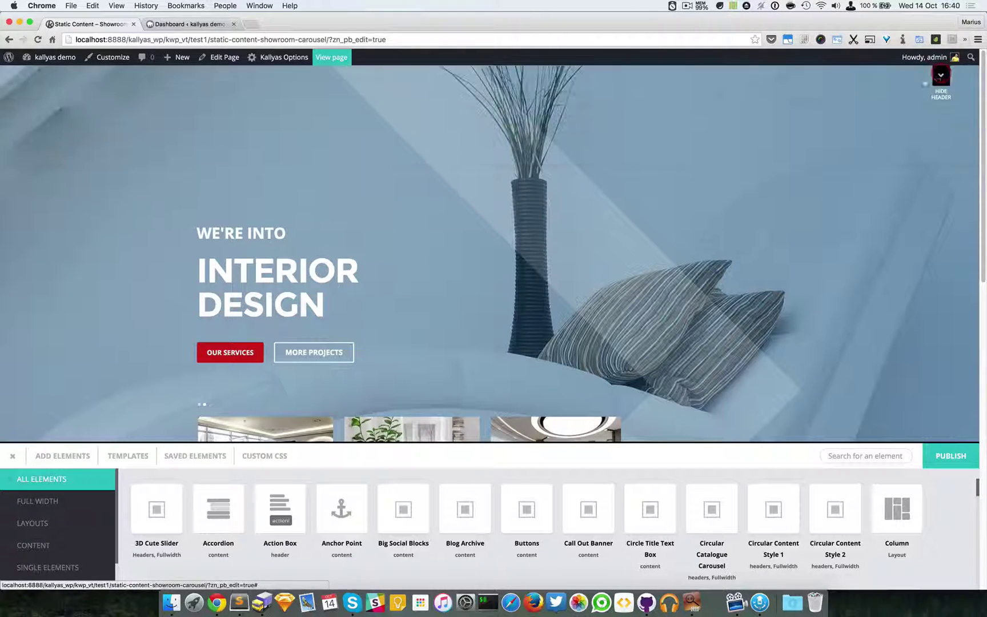
{"action": "left_click", "coordinate": [530, 86]}
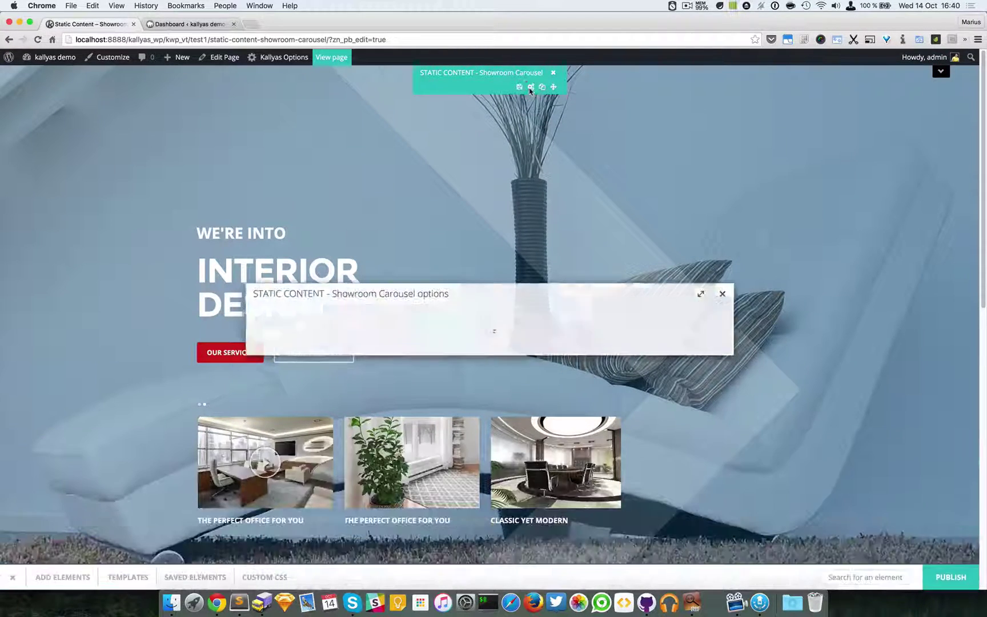
{"action": "left_click_drag", "start_coordinate": [430, 216], "coordinate": [624, 126]}
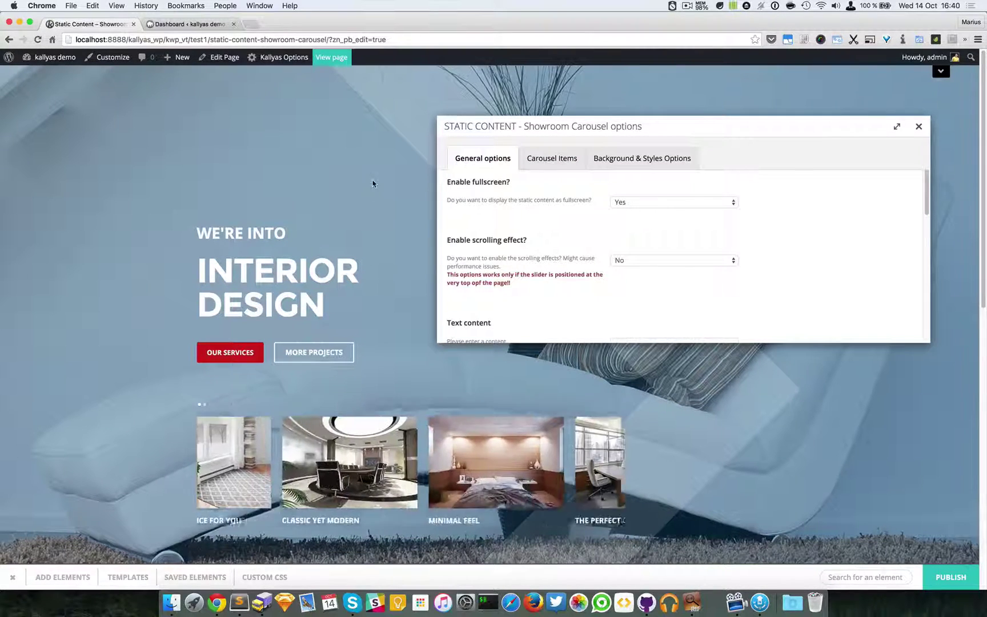
Set the element's fullscreen option to No to inspect the Element Height field, and restore fullscreen to Yes.
{"action": "left_click", "coordinate": [616, 202]}
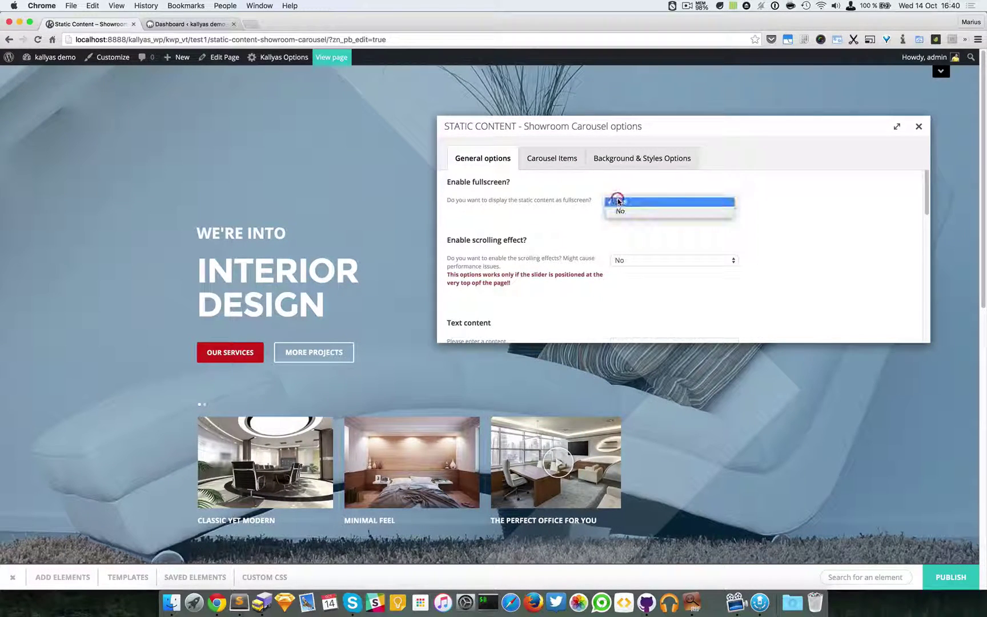
{"action": "left_click", "coordinate": [625, 210]}
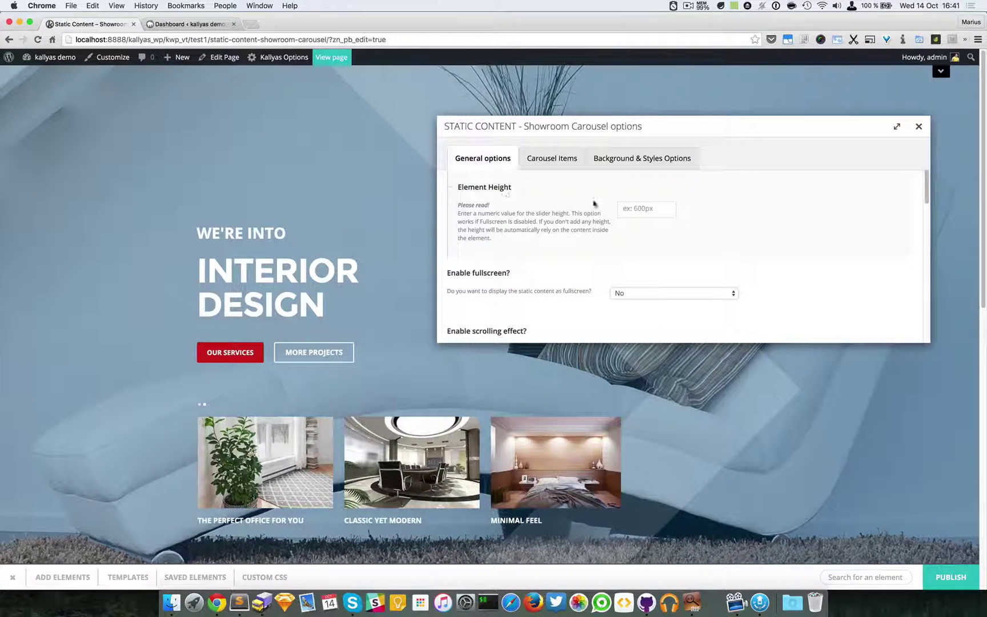
{"action": "left_click", "coordinate": [633, 206]}
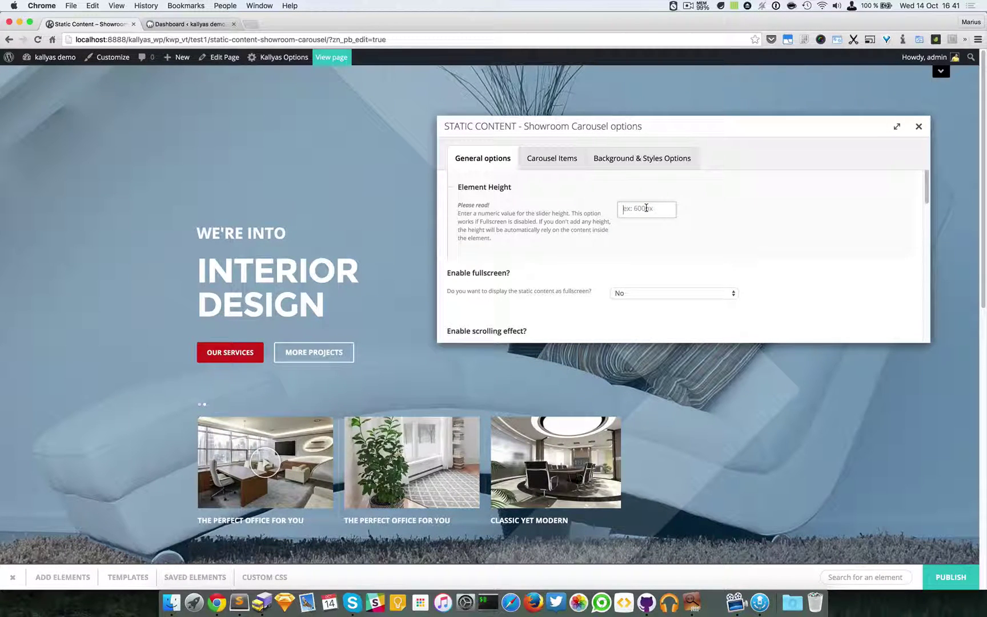
{"action": "left_click", "coordinate": [637, 294]}
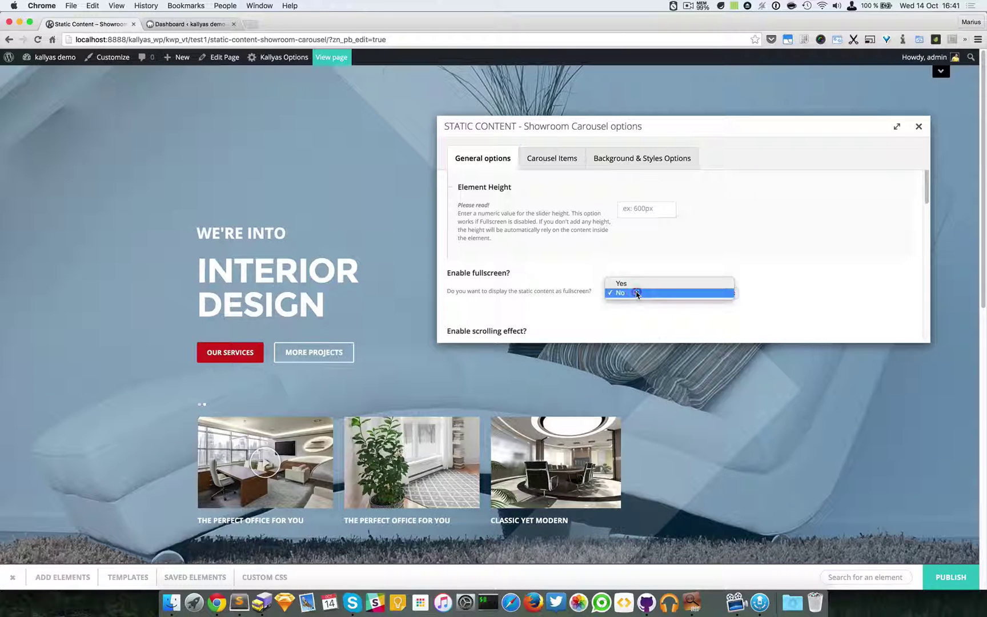
{"action": "left_click", "coordinate": [636, 283]}
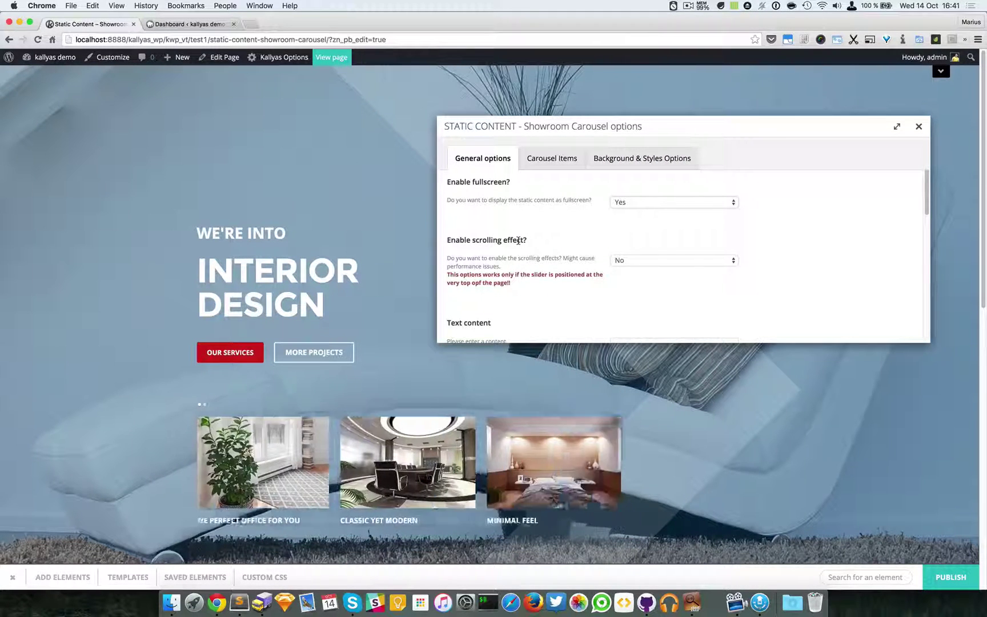
Enable the element's scrolling effect and keep Translate + Fade + Scale as the parallax effect type.
{"action": "left_click", "coordinate": [628, 261]}
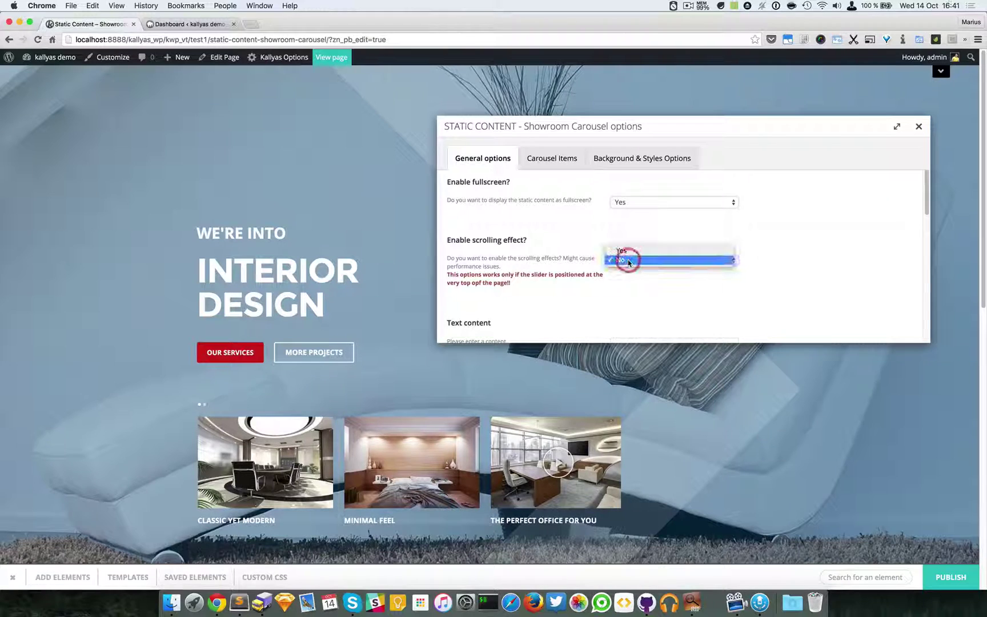
{"action": "left_click", "coordinate": [632, 255]}
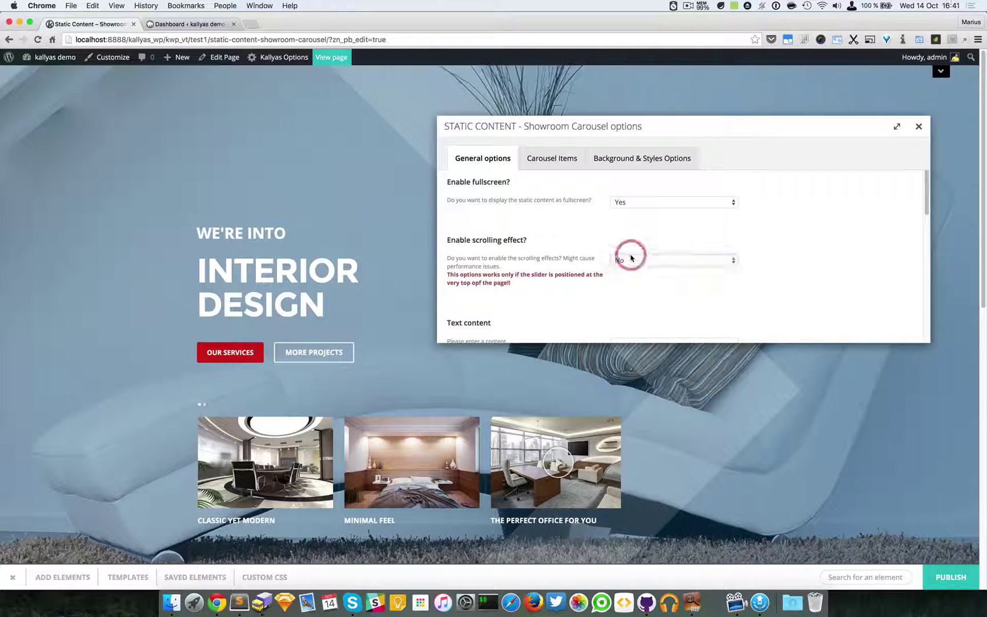
{"action": "scroll", "coordinate": [630, 260], "scroll_direction": "down", "scroll_amount": 3}
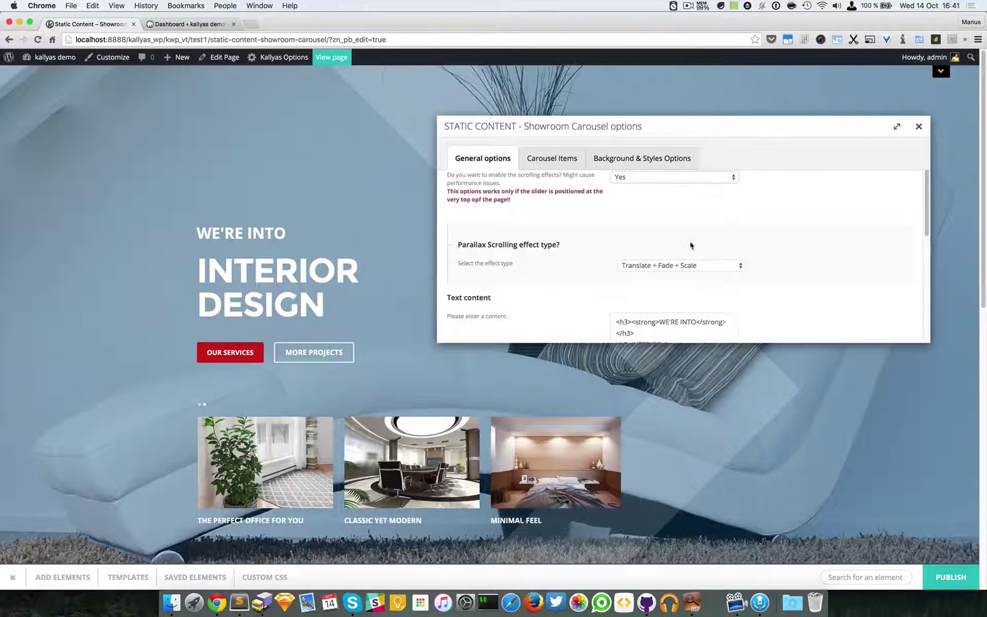
{"action": "scroll", "coordinate": [689, 247], "scroll_direction": "up", "scroll_amount": 2}
{"action": "left_click", "coordinate": [704, 315]}
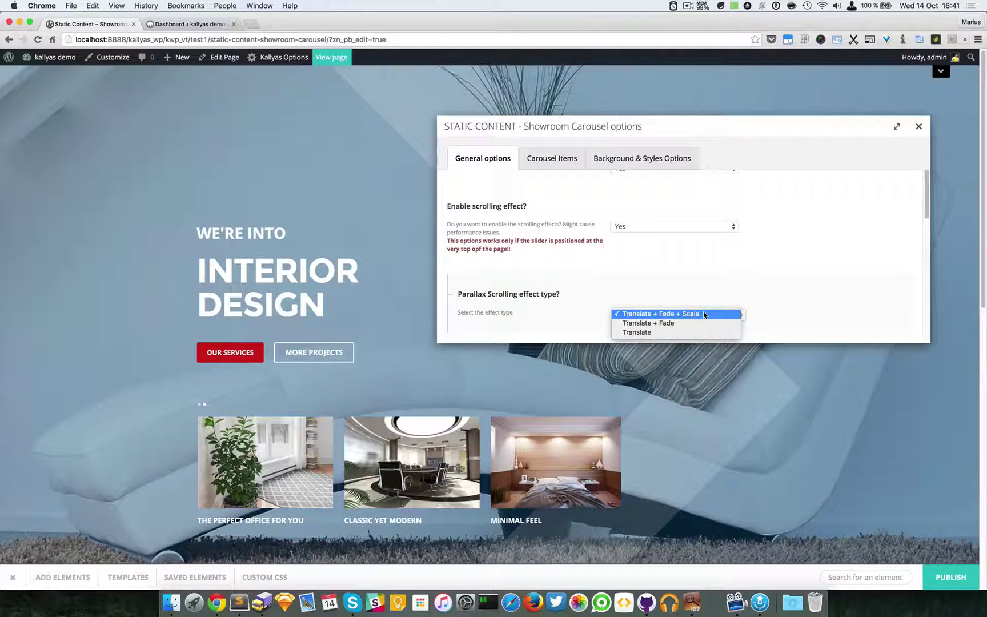
{"action": "left_click", "coordinate": [719, 288]}
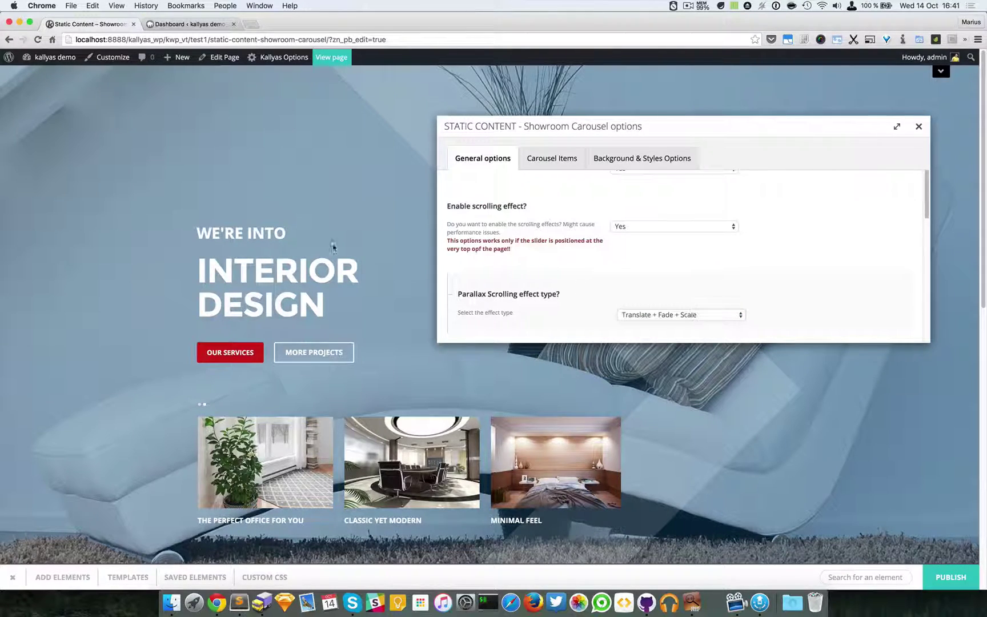
Examine how the showroom hero section moves while scrolling the page in the builder preview.
{"action": "scroll", "coordinate": [245, 234], "scroll_direction": "down", "scroll_amount": 3}
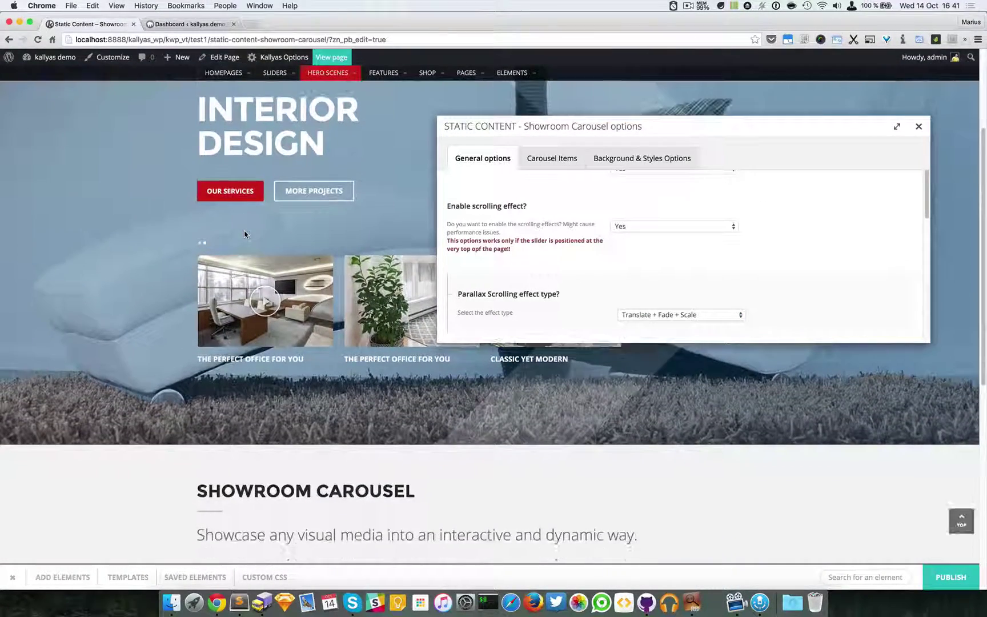
{"action": "scroll", "coordinate": [254, 229], "scroll_direction": "up", "scroll_amount": 3}
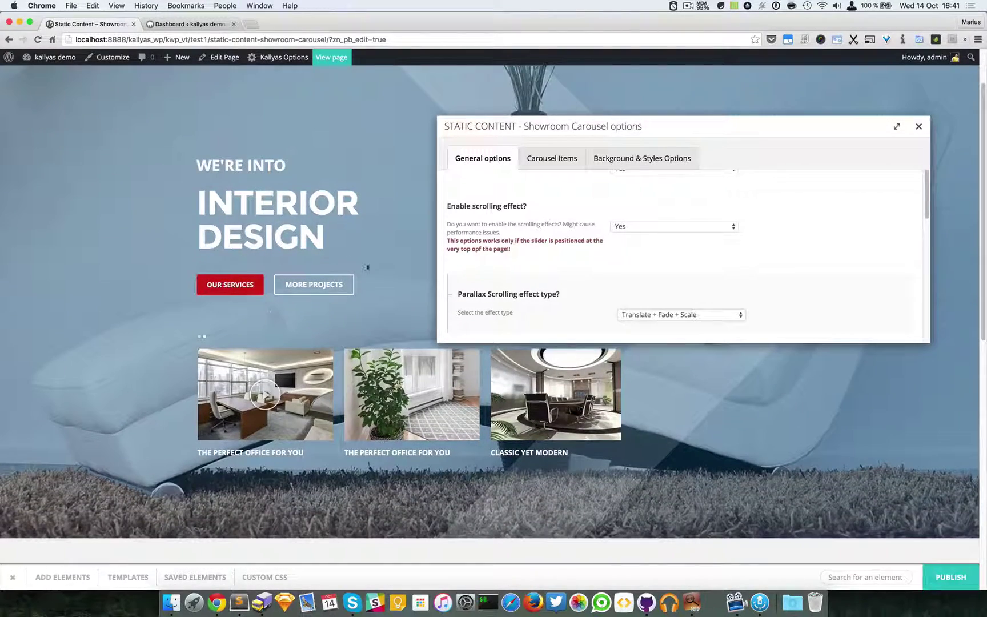
{"action": "scroll", "coordinate": [182, 191], "scroll_direction": "down", "scroll_amount": 5}
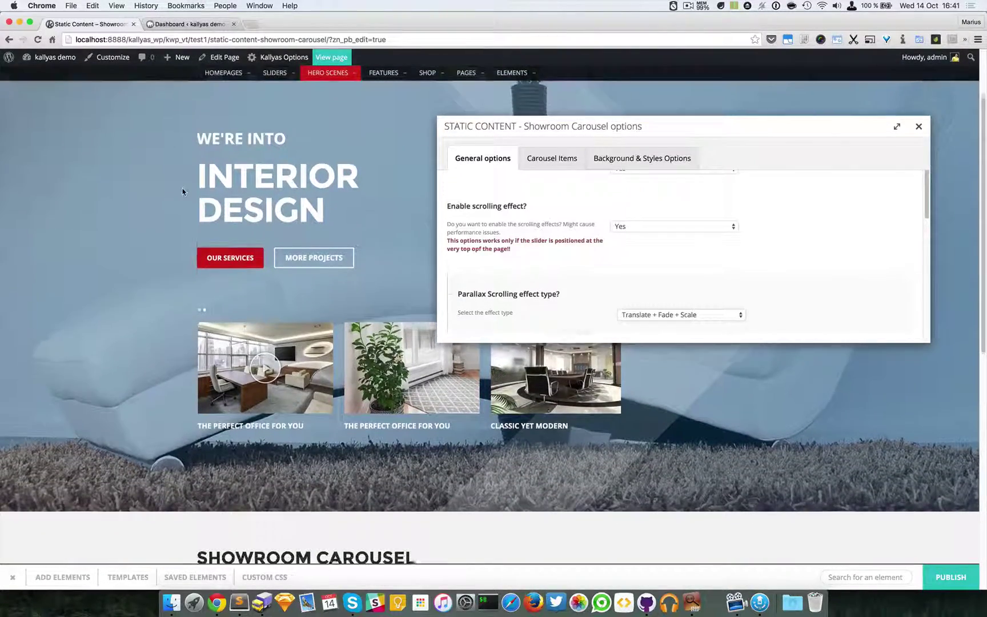
{"action": "scroll", "coordinate": [182, 192], "scroll_direction": "up", "scroll_amount": 7}
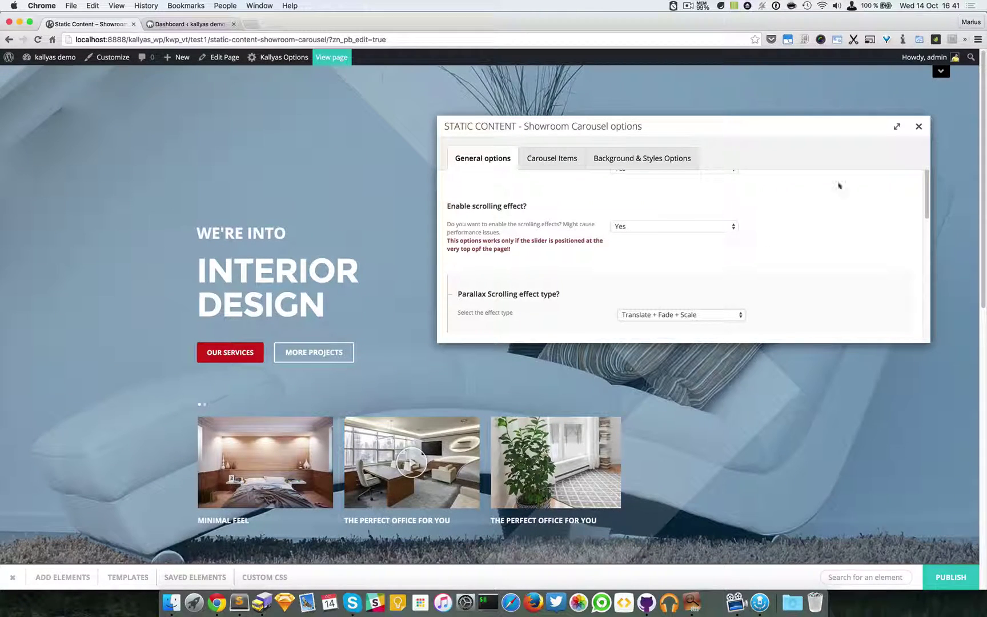
Close the element options, publish the page and view the live Showroom Carousel page in a new tab.
{"action": "left_click", "coordinate": [919, 126]}
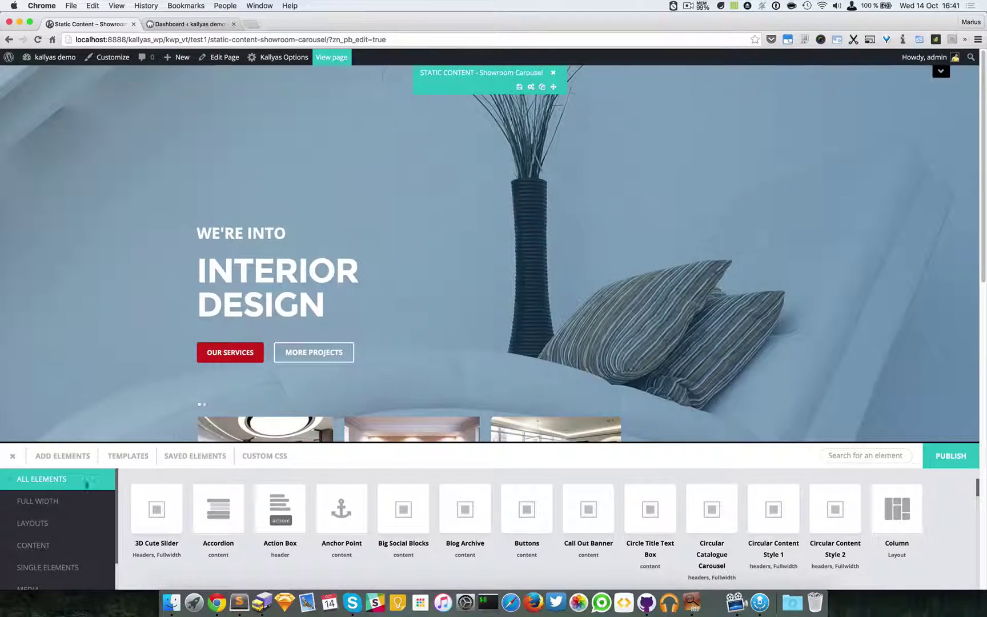
{"action": "left_click", "coordinate": [13, 456]}
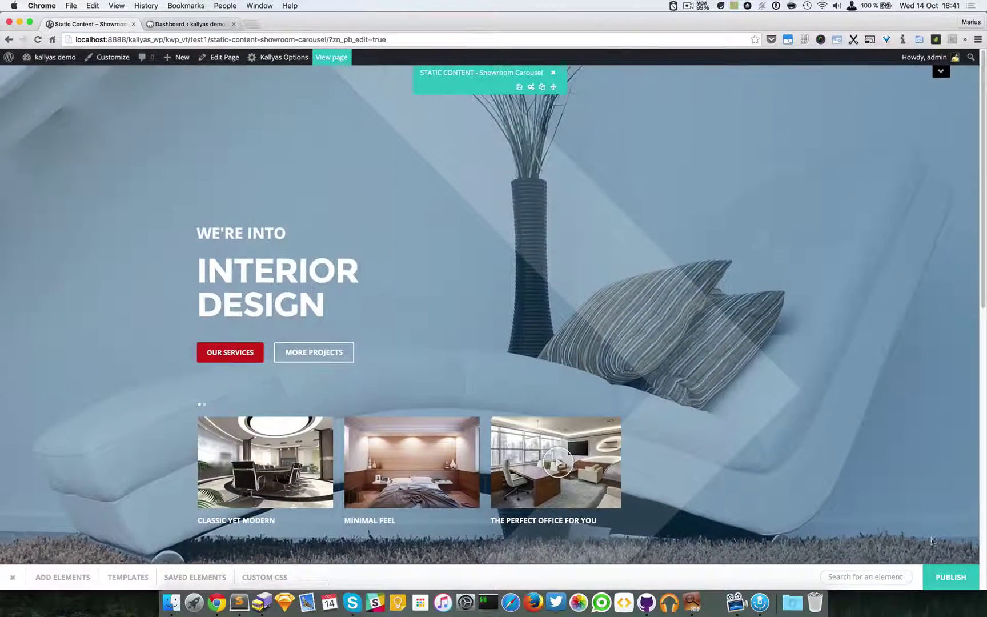
{"action": "left_click", "coordinate": [960, 573]}
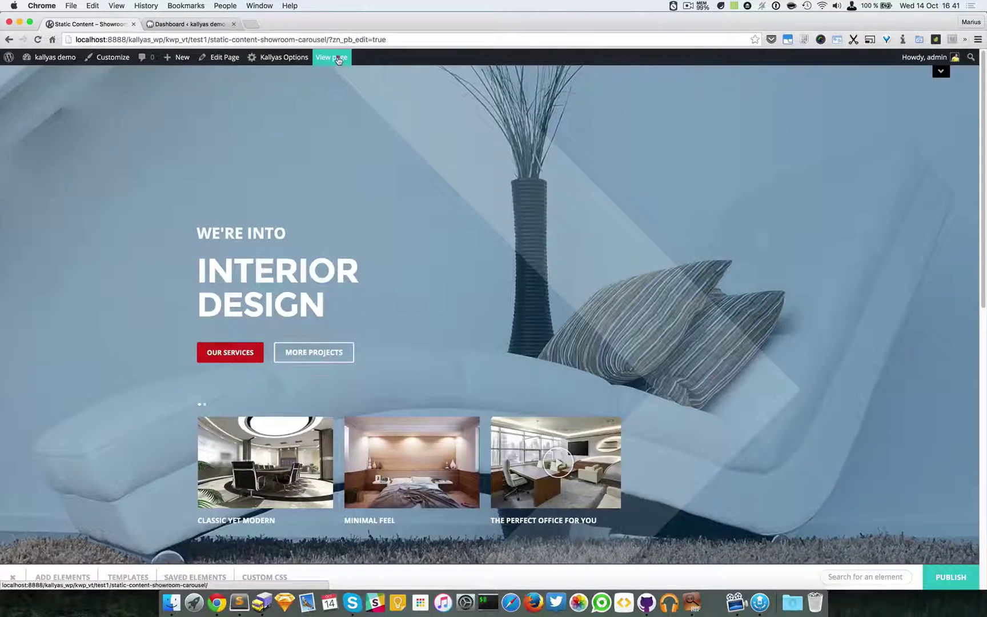
{"action": "left_click", "coordinate": [336, 59]}
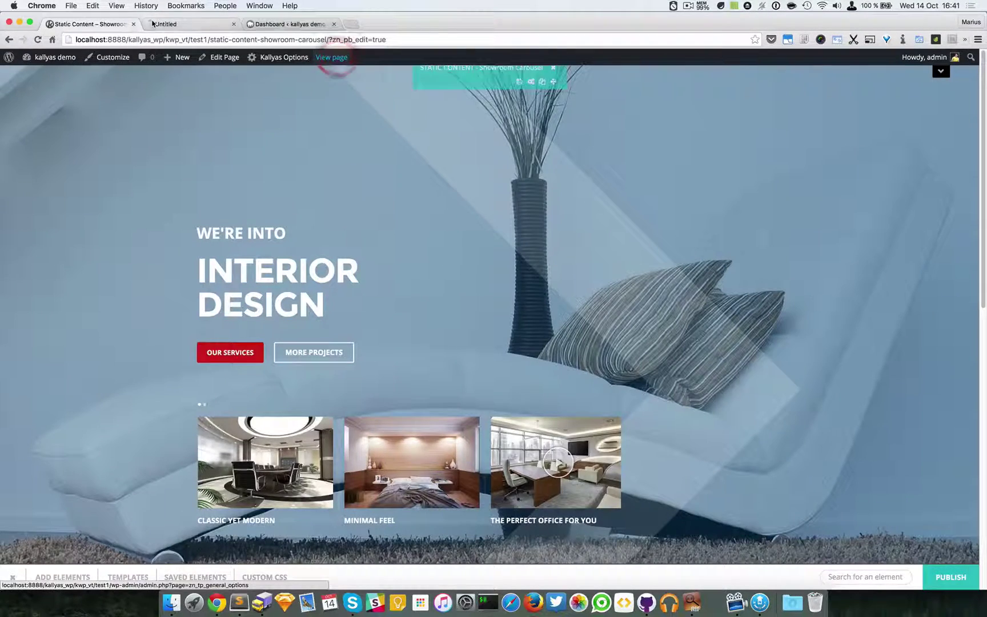
{"action": "left_click", "coordinate": [153, 23]}
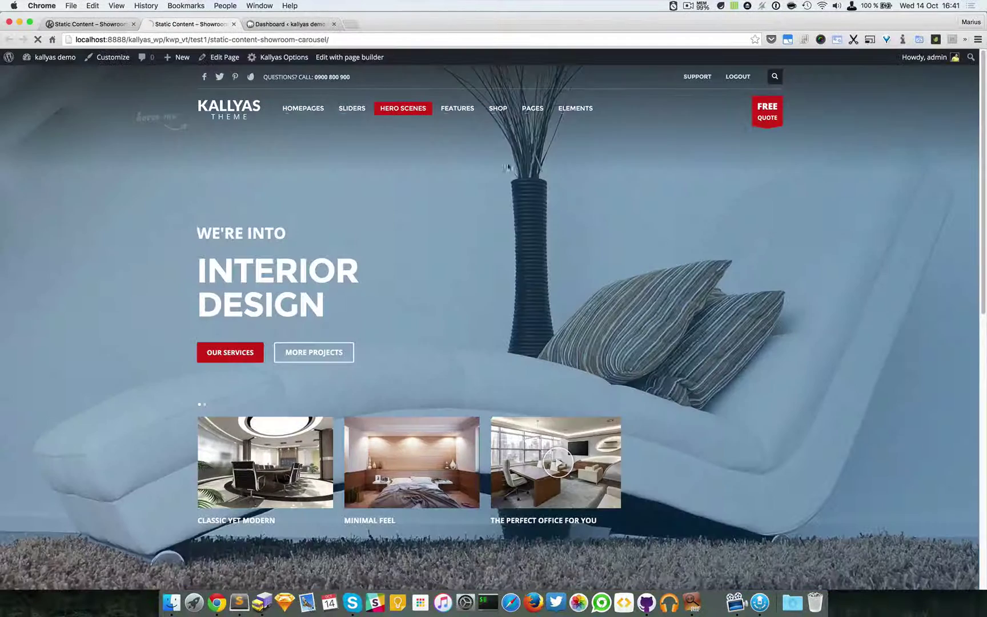
Examine the showroom hero section's translate, fade and scale effect while scrolling through the live page.
{"action": "scroll", "coordinate": [654, 186], "scroll_direction": "down", "scroll_amount": 3}
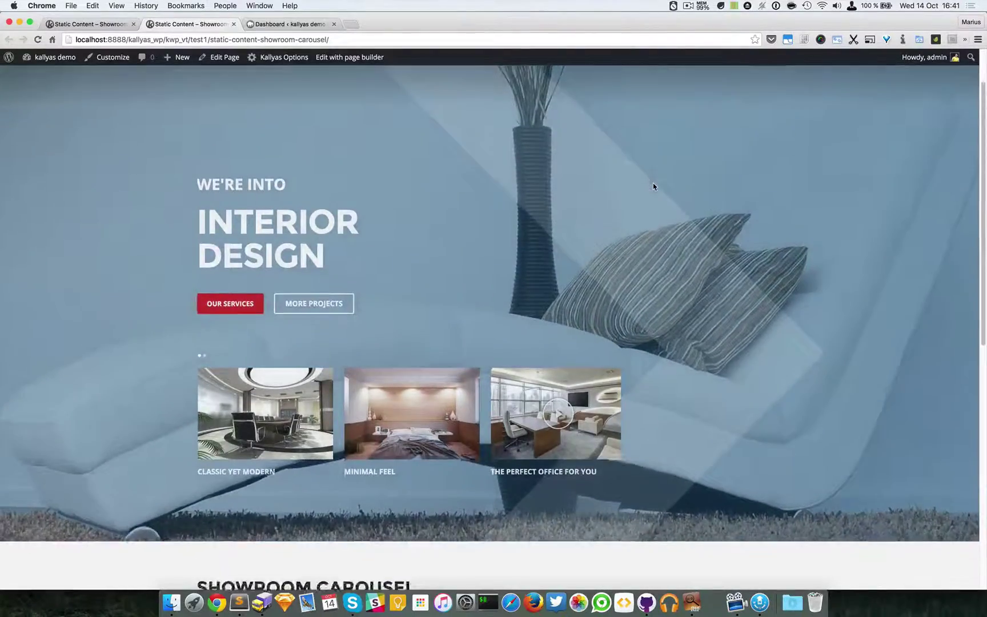
{"action": "scroll", "coordinate": [653, 185], "scroll_direction": "down", "scroll_amount": 5}
{"action": "scroll", "coordinate": [541, 183], "scroll_direction": "up", "scroll_amount": 1}
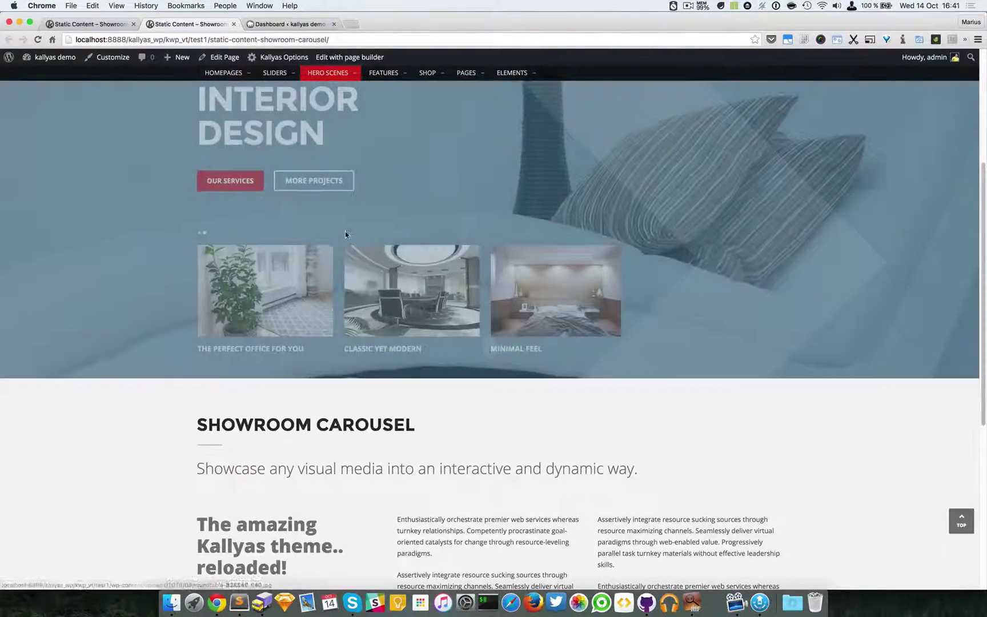
{"action": "scroll", "coordinate": [346, 236], "scroll_direction": "up", "scroll_amount": 5}
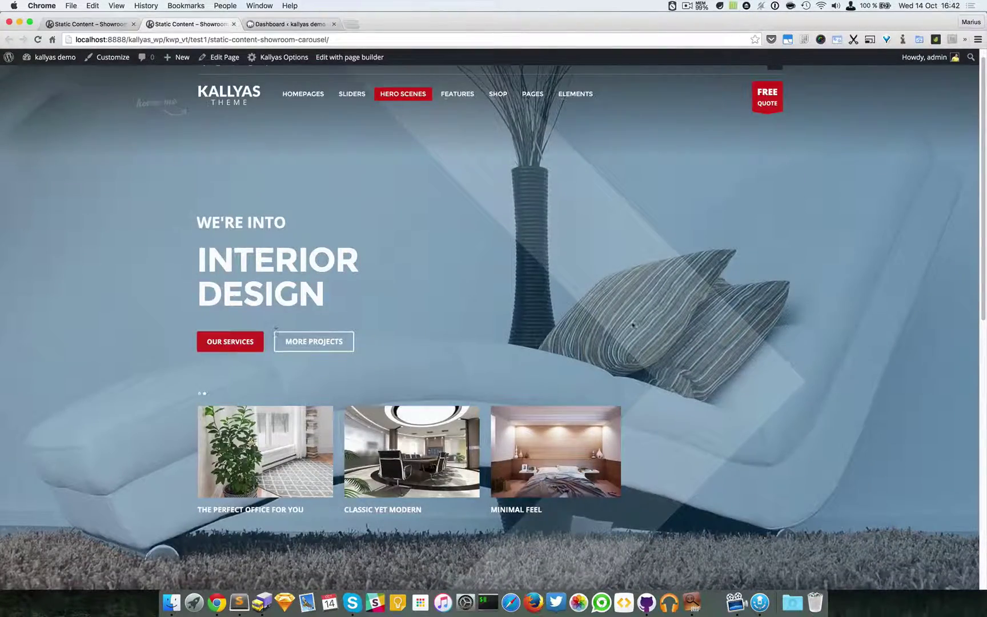
{"action": "scroll", "coordinate": [718, 233], "scroll_direction": "down", "scroll_amount": 1}
{"action": "scroll", "coordinate": [718, 233], "scroll_direction": "down", "scroll_amount": 5}
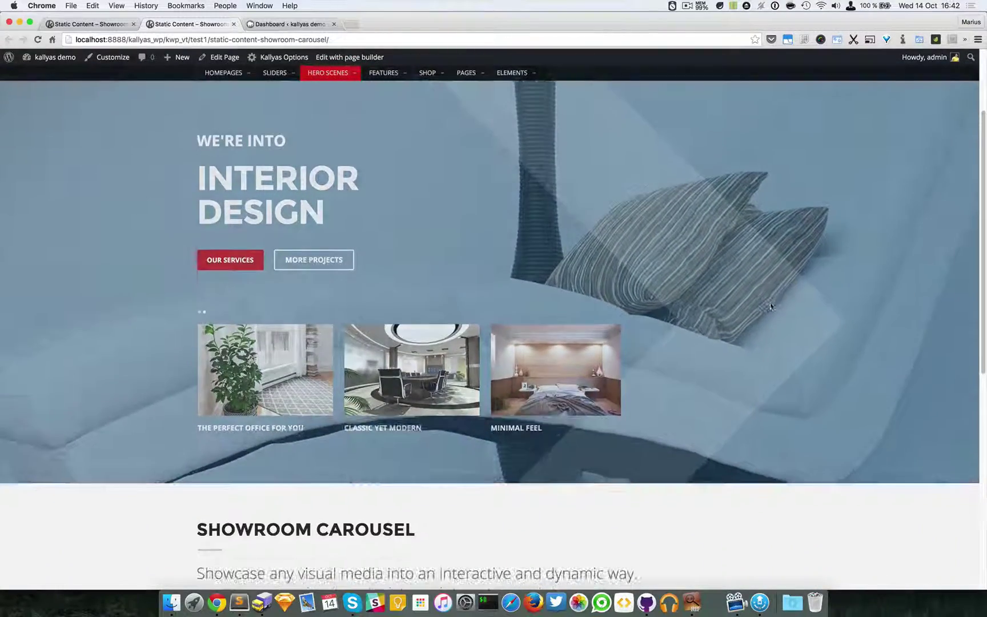
{"action": "scroll", "coordinate": [754, 282], "scroll_direction": "down", "scroll_amount": 2}
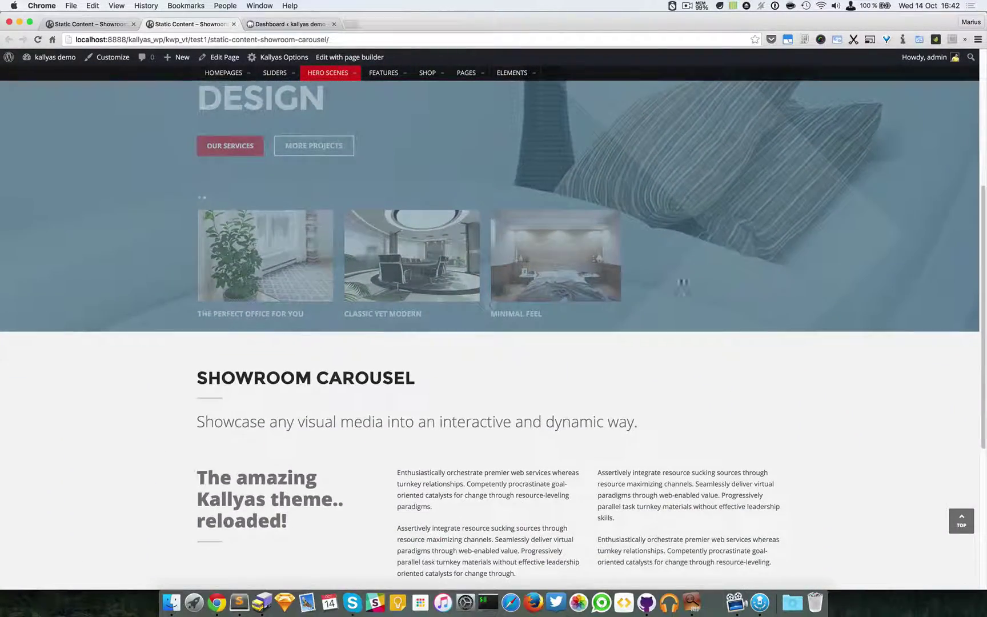
{"action": "scroll", "coordinate": [437, 207], "scroll_direction": "up", "scroll_amount": 7}
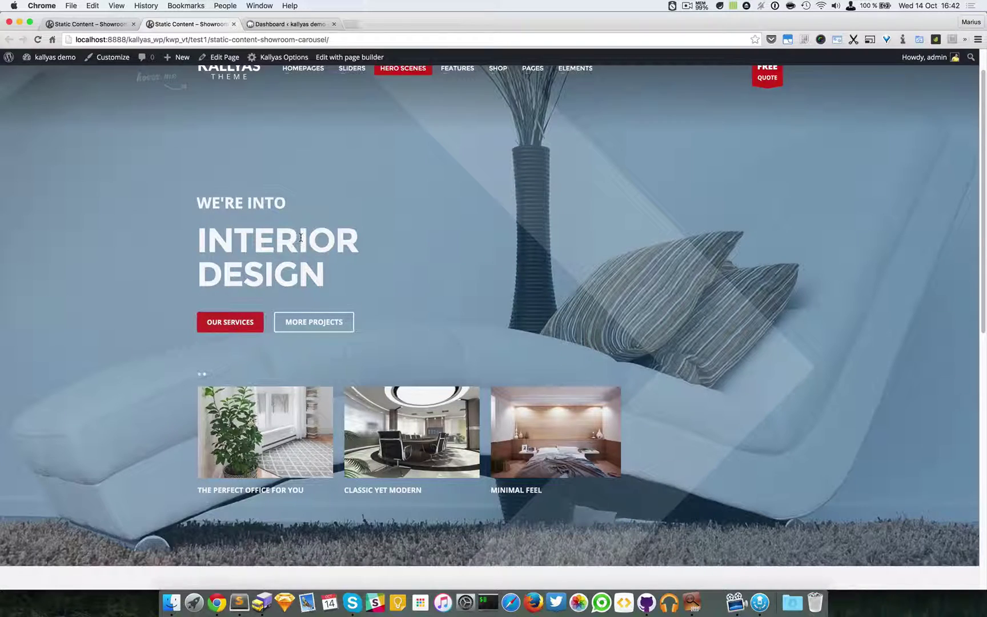
{"action": "scroll", "coordinate": [317, 324], "scroll_direction": "down", "scroll_amount": 3}
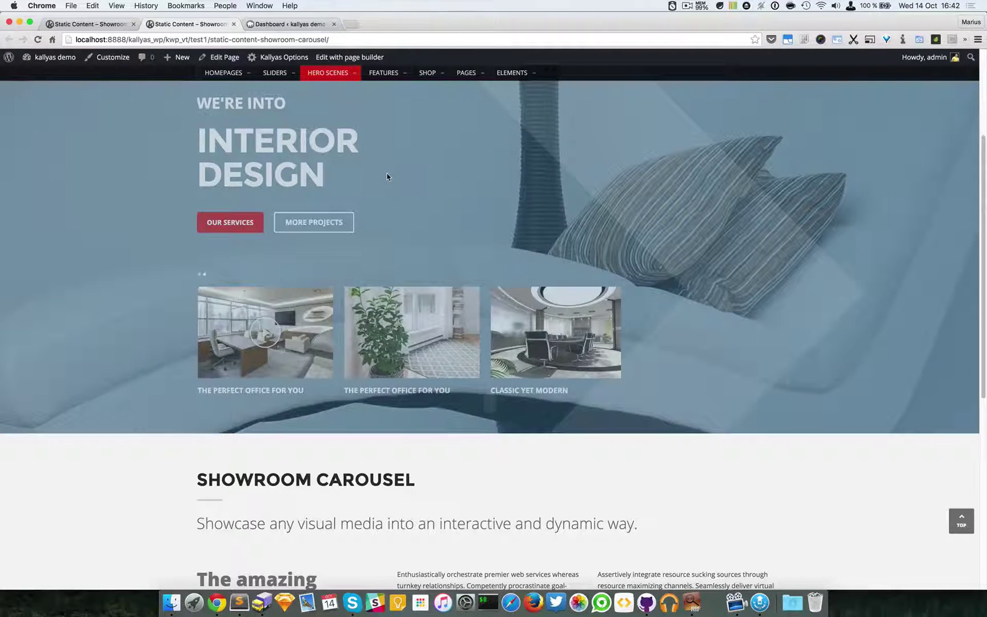
{"action": "scroll", "coordinate": [400, 177], "scroll_direction": "down", "scroll_amount": 2}
{"action": "scroll", "coordinate": [437, 188], "scroll_direction": "down", "scroll_amount": 2}
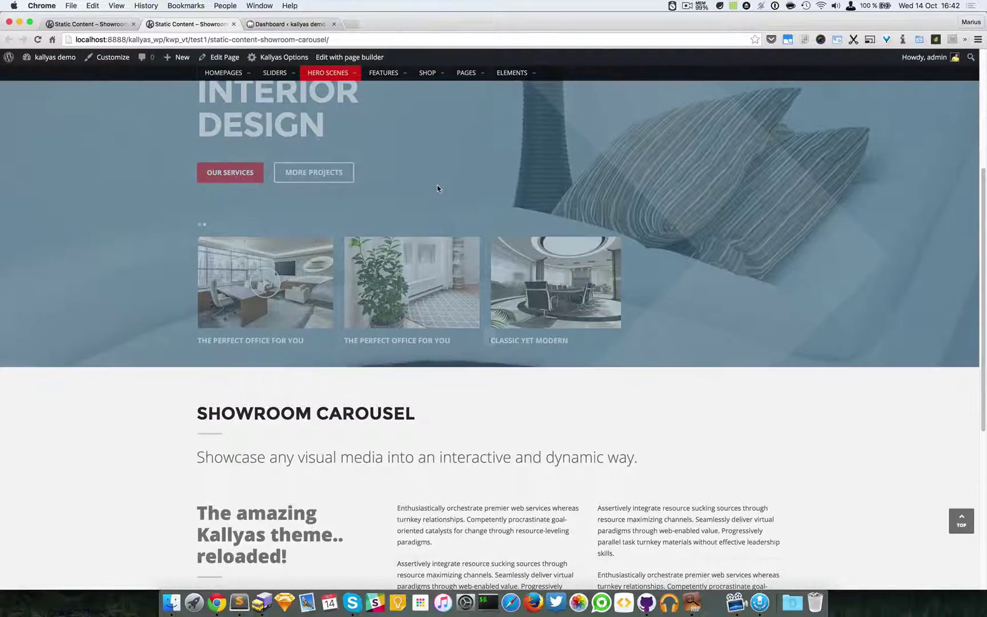
{"action": "scroll", "coordinate": [429, 297], "scroll_direction": "down", "scroll_amount": 2}
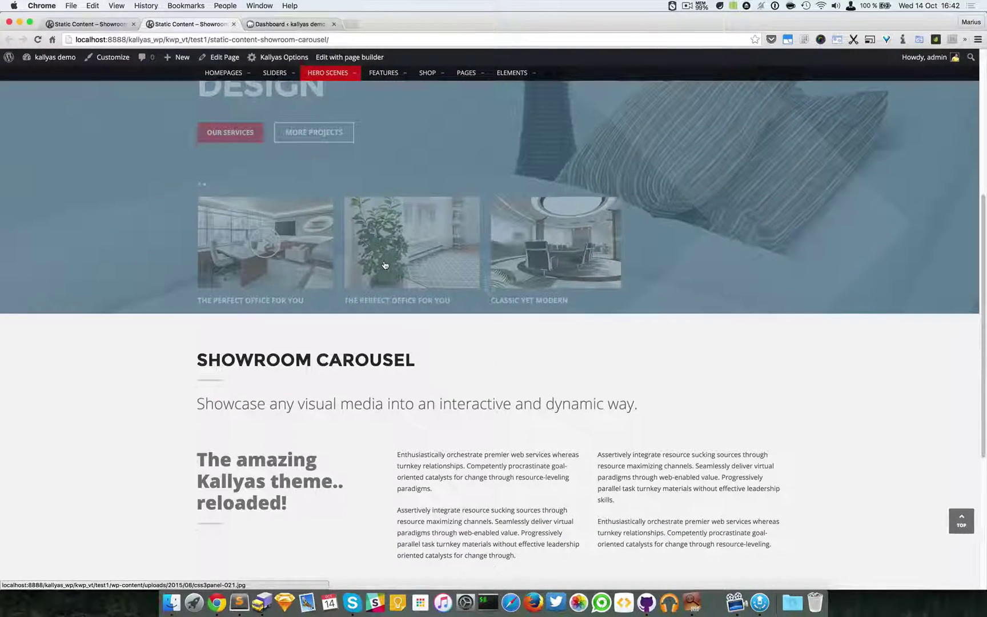
{"action": "scroll", "coordinate": [250, 282], "scroll_direction": "up", "scroll_amount": 5}
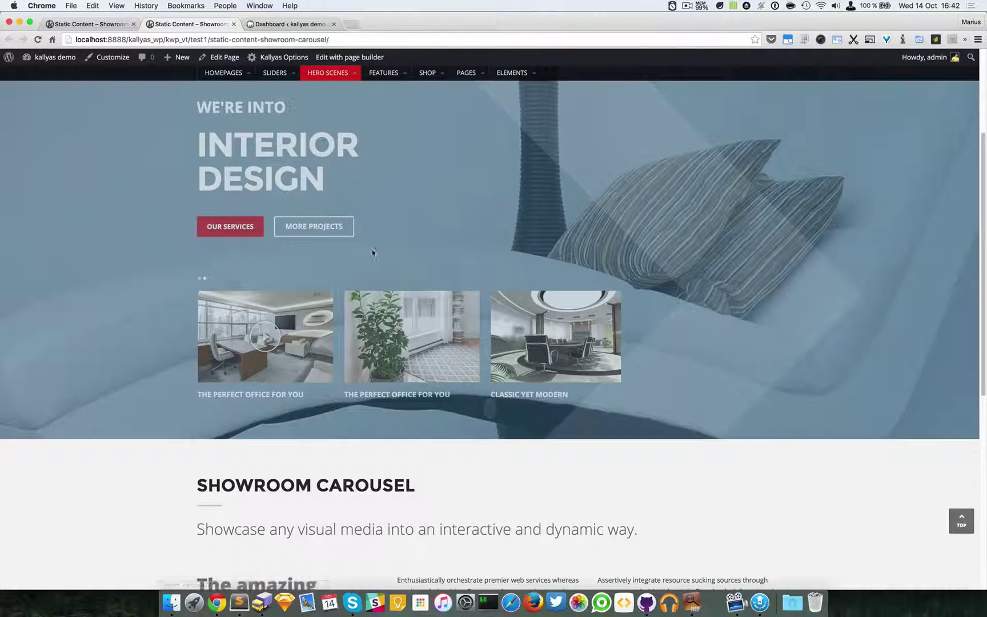
{"action": "scroll", "coordinate": [373, 253], "scroll_direction": "up", "scroll_amount": 5}
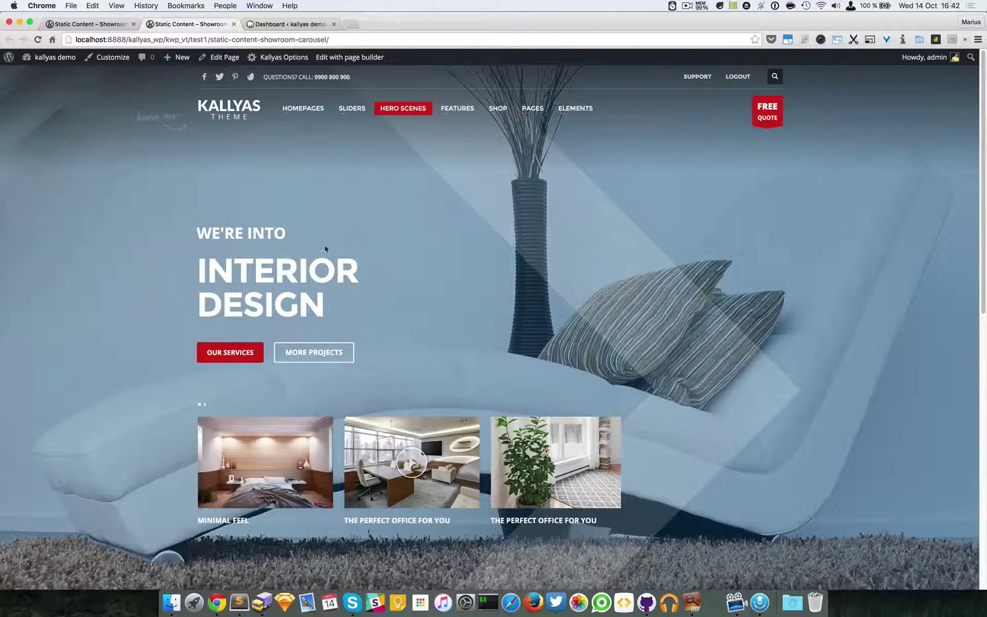
Return to the page builder, open the Showroom Carousel options beside the hero text, and bring the Text content setting into view.
{"action": "left_click", "coordinate": [80, 24]}
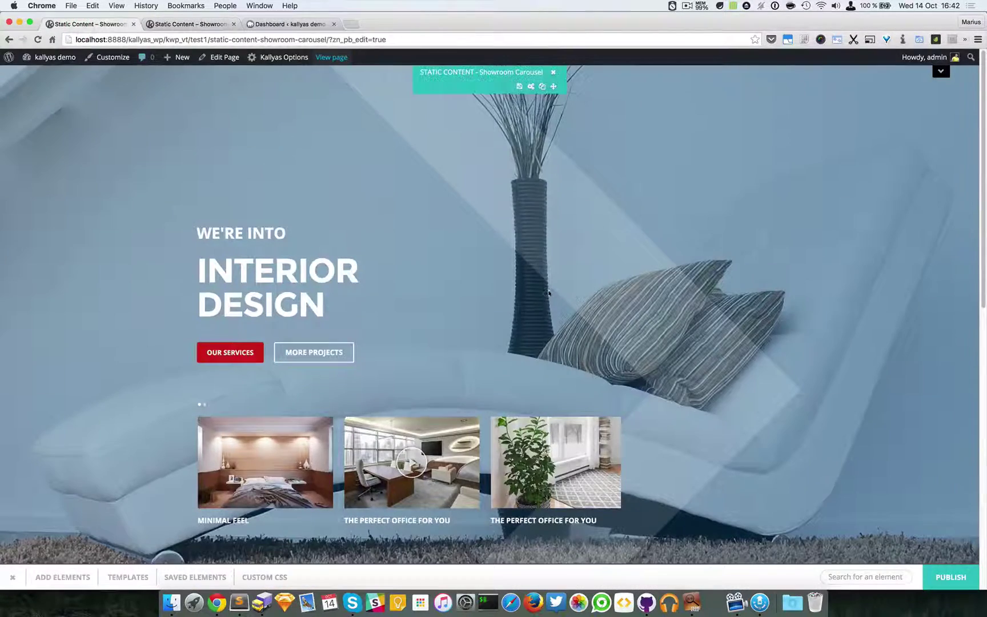
{"action": "left_click", "coordinate": [531, 86]}
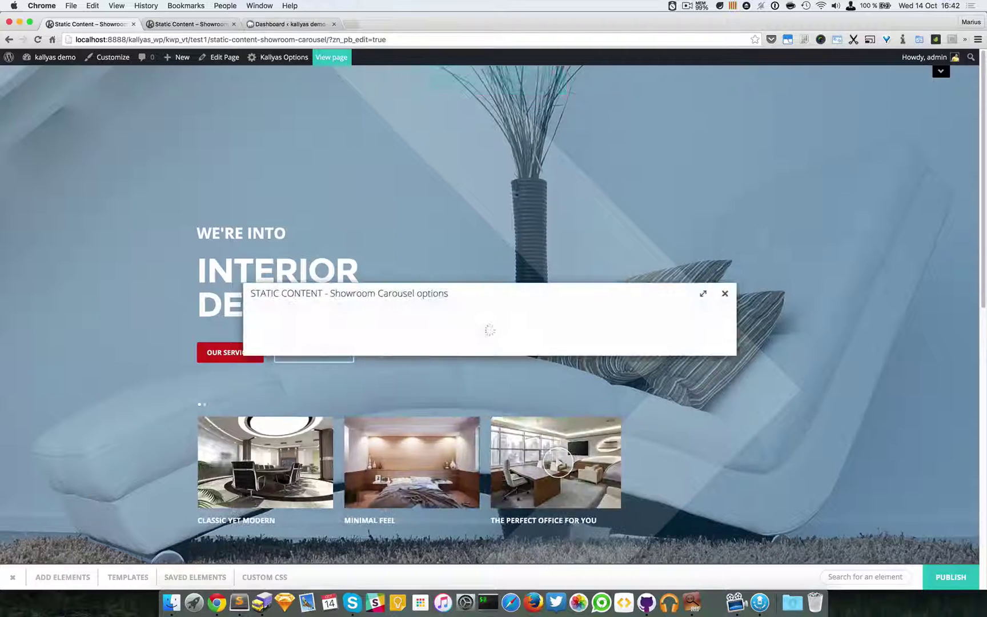
{"action": "left_click_drag", "start_coordinate": [403, 221], "coordinate": [563, 172]}
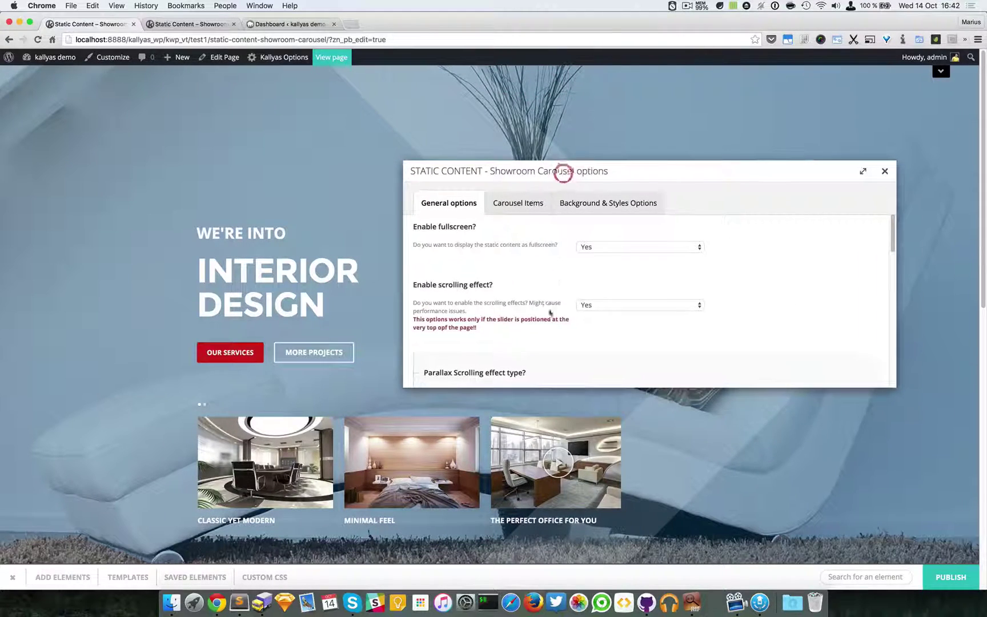
{"action": "scroll", "coordinate": [543, 306], "scroll_direction": "down", "scroll_amount": 3}
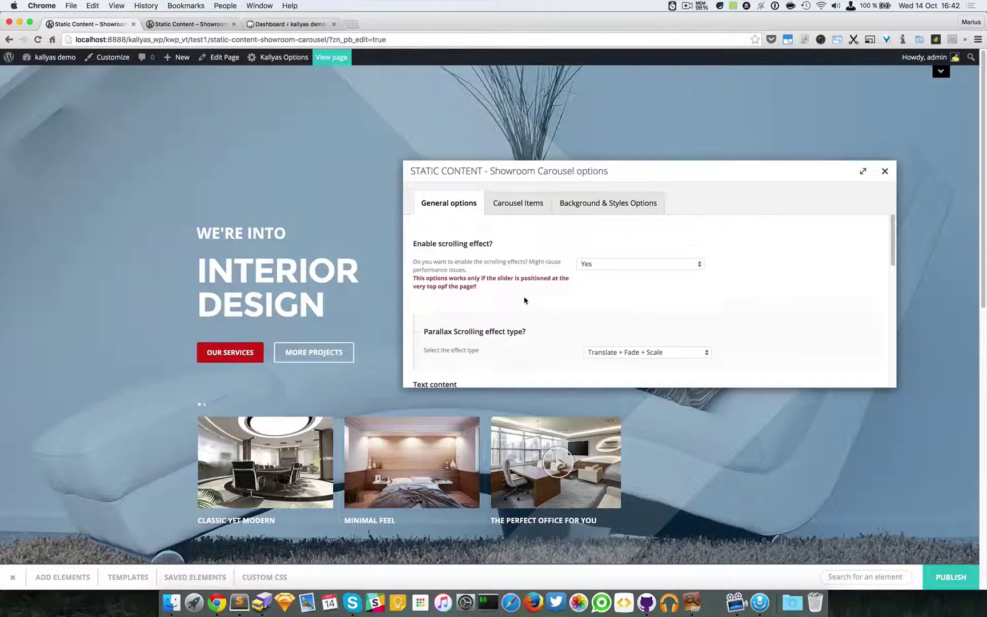
{"action": "scroll", "coordinate": [525, 300], "scroll_direction": "down", "scroll_amount": 6}
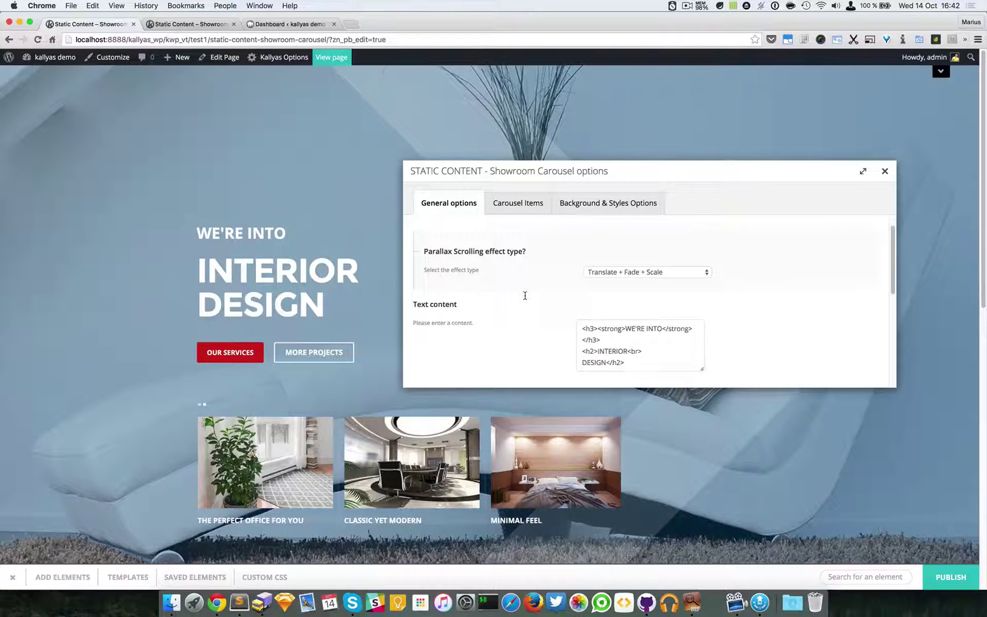
{"action": "scroll", "coordinate": [525, 296], "scroll_direction": "down", "scroll_amount": 2}
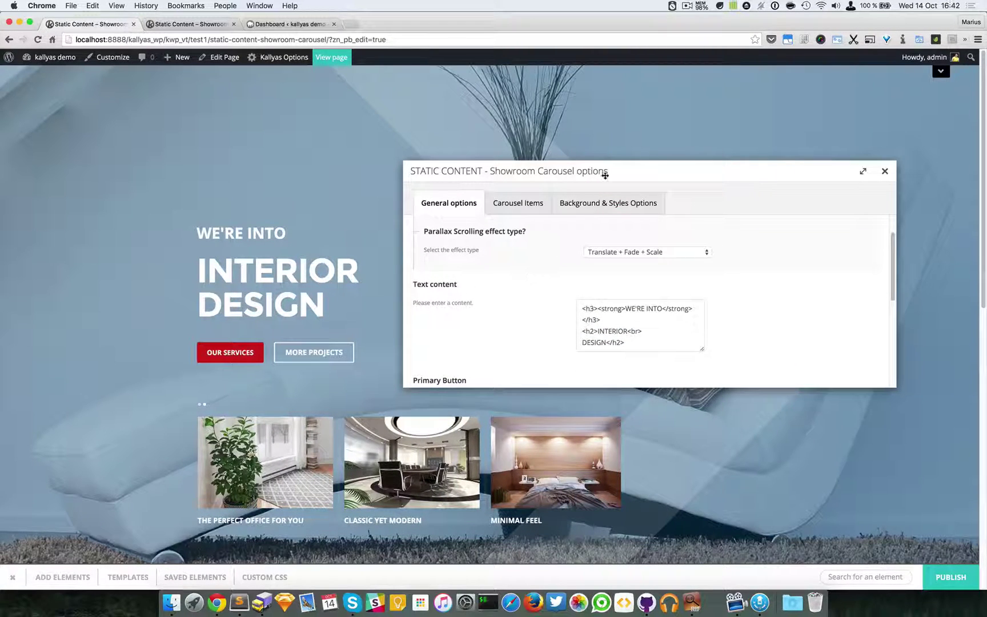
{"action": "left_click_drag", "start_coordinate": [604, 172], "coordinate": [658, 155]}
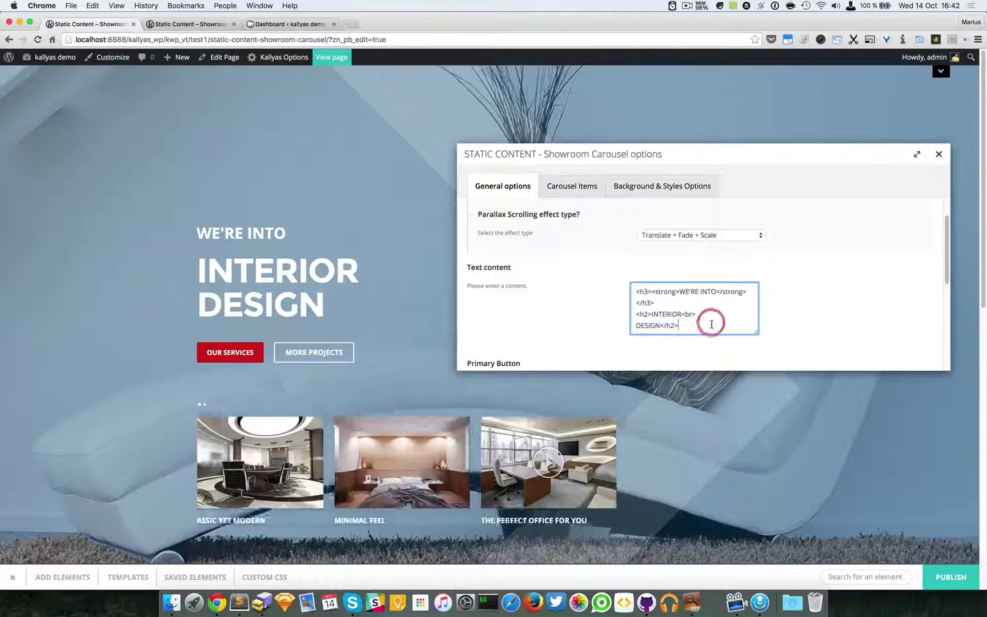
Inspect the h3, strong and h2 heading markup in the element's Text content against the hero title.
{"action": "left_click_drag", "start_coordinate": [712, 324], "coordinate": [600, 281]}
{"action": "left_click", "coordinate": [689, 293]}
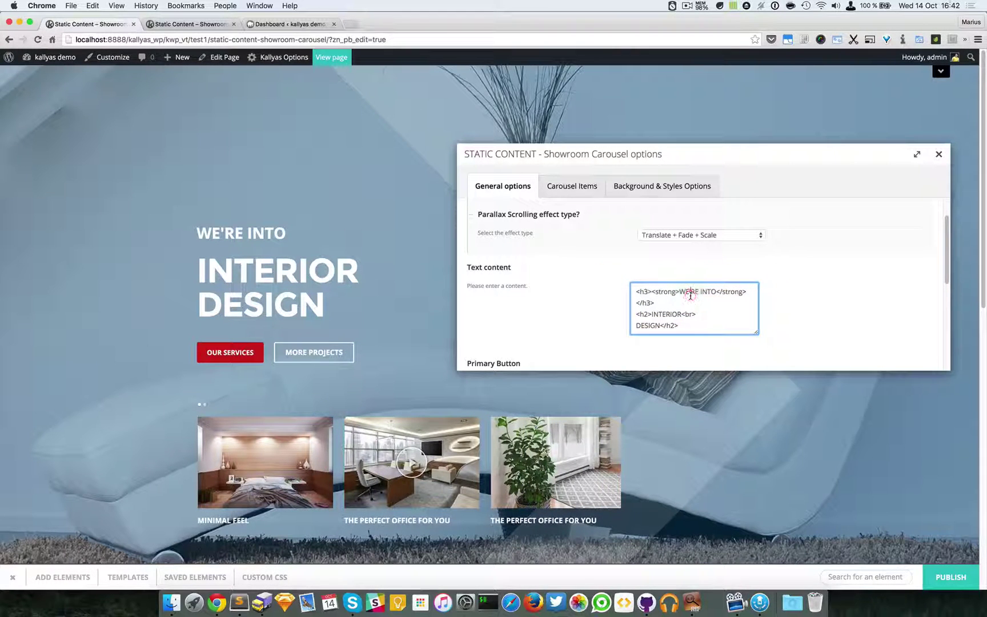
{"action": "left_click_drag", "start_coordinate": [785, 337], "coordinate": [786, 340]}
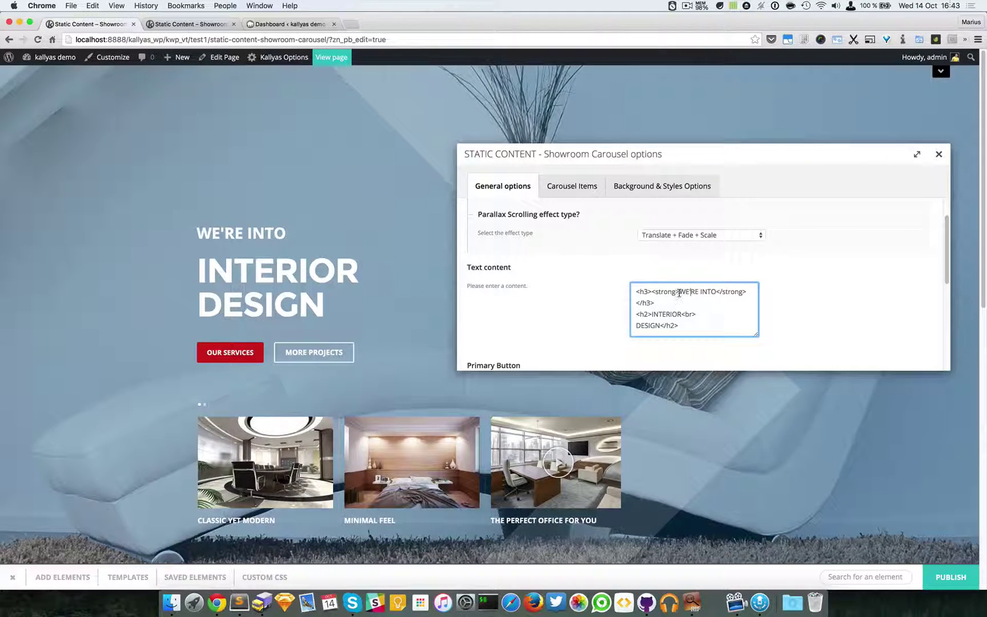
{"action": "left_click_drag", "start_coordinate": [680, 292], "coordinate": [602, 292]}
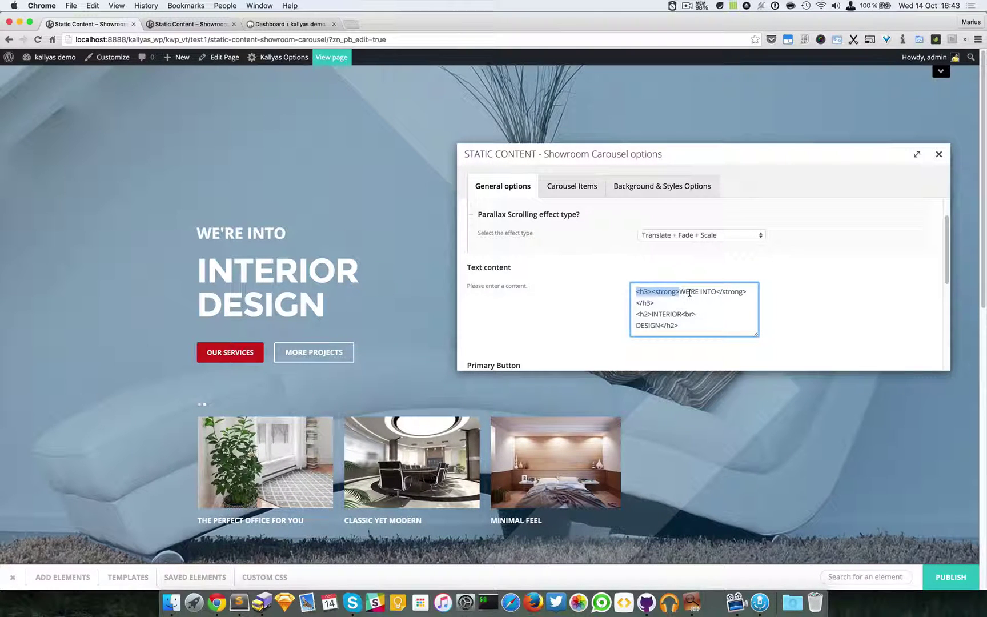
{"action": "left_click", "coordinate": [690, 292]}
{"action": "double_click", "coordinate": [645, 291]}
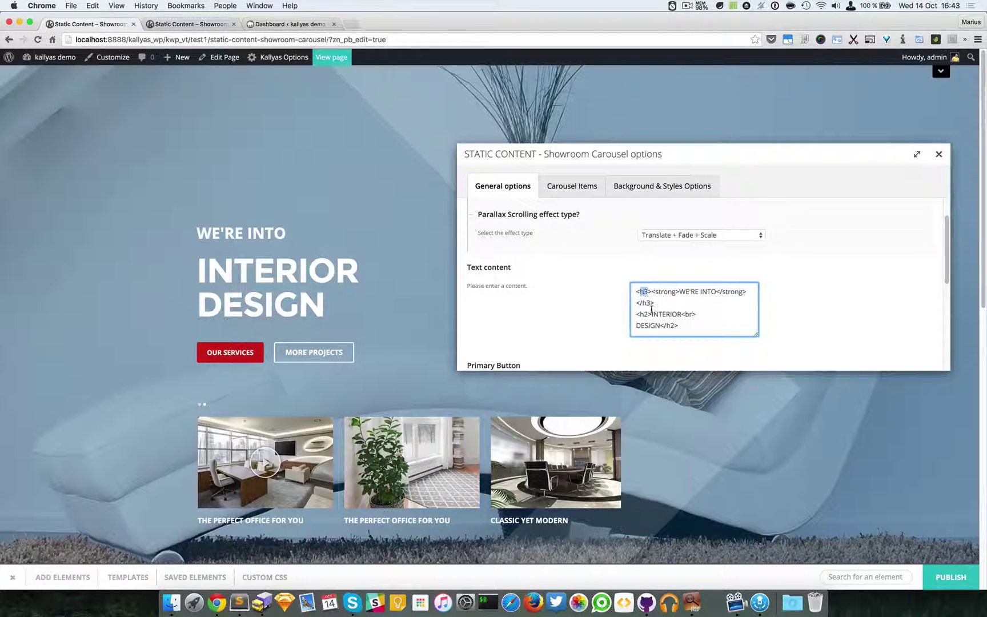
{"action": "double_click", "coordinate": [644, 315]}
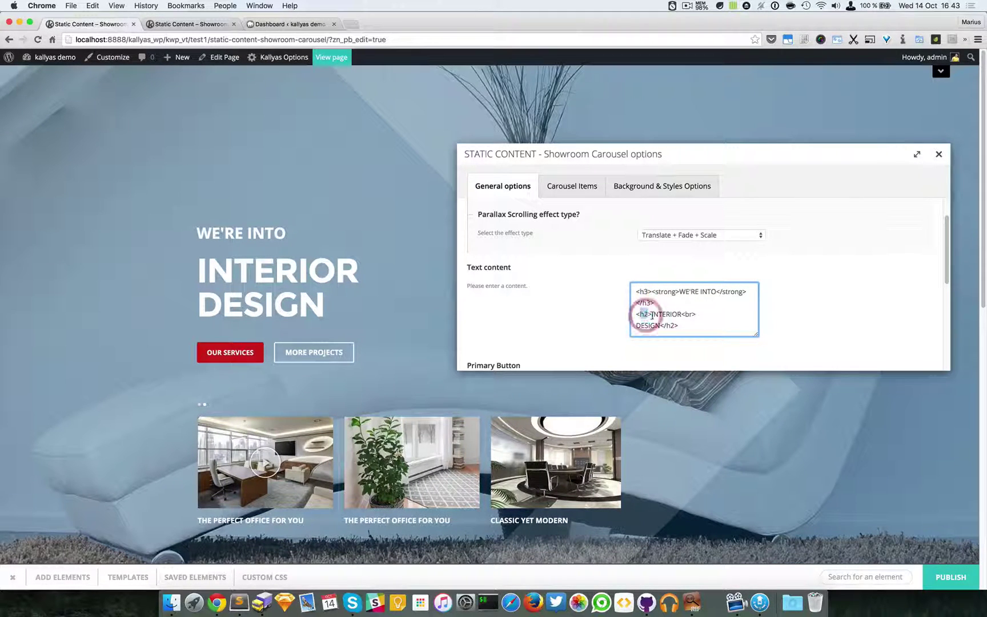
{"action": "left_click", "coordinate": [687, 324]}
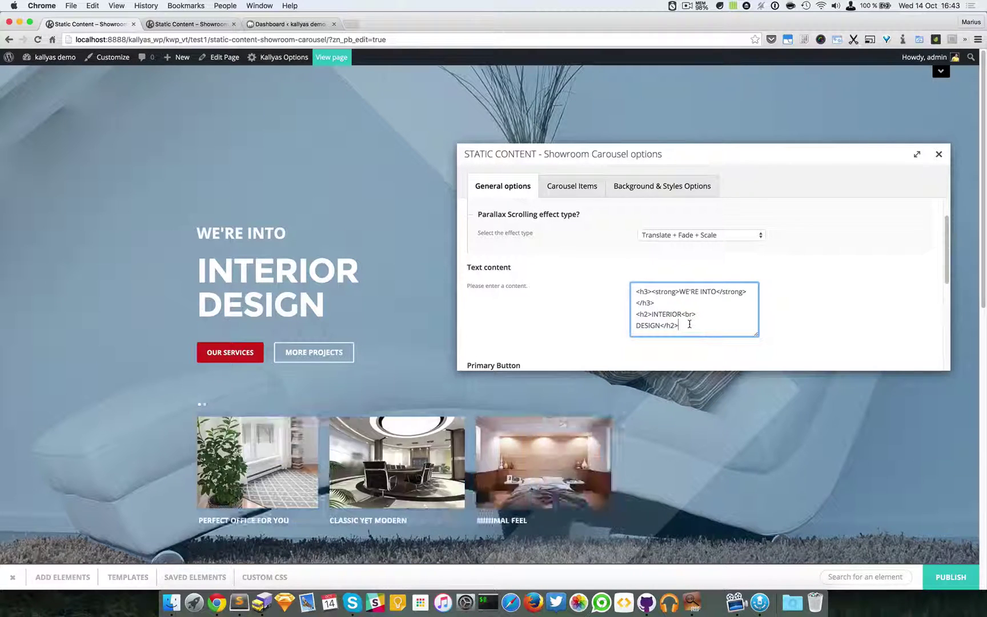
{"action": "double_click", "coordinate": [643, 314]}
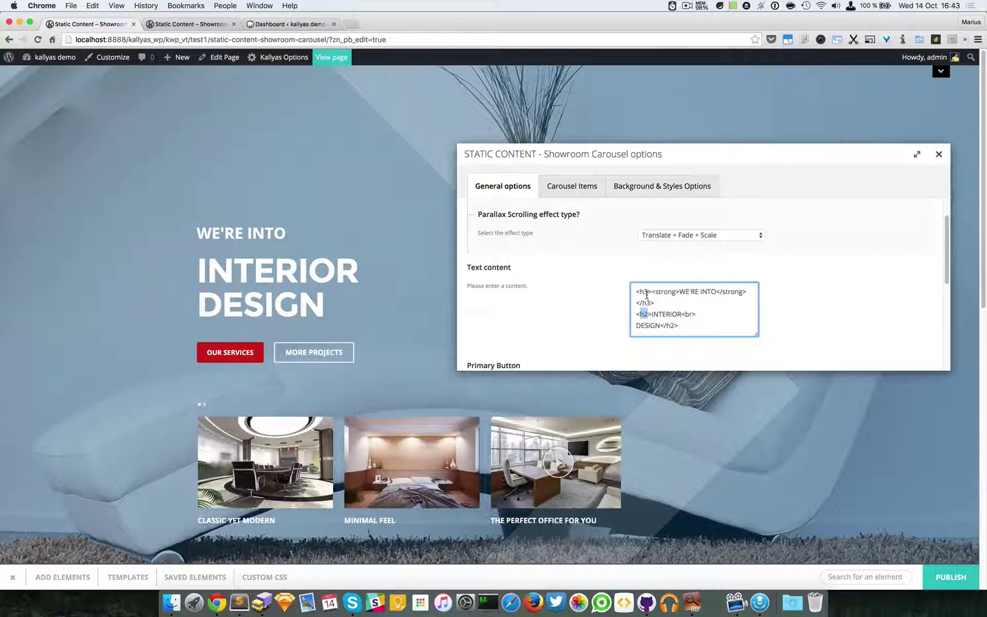
{"action": "left_click", "coordinate": [652, 292]}
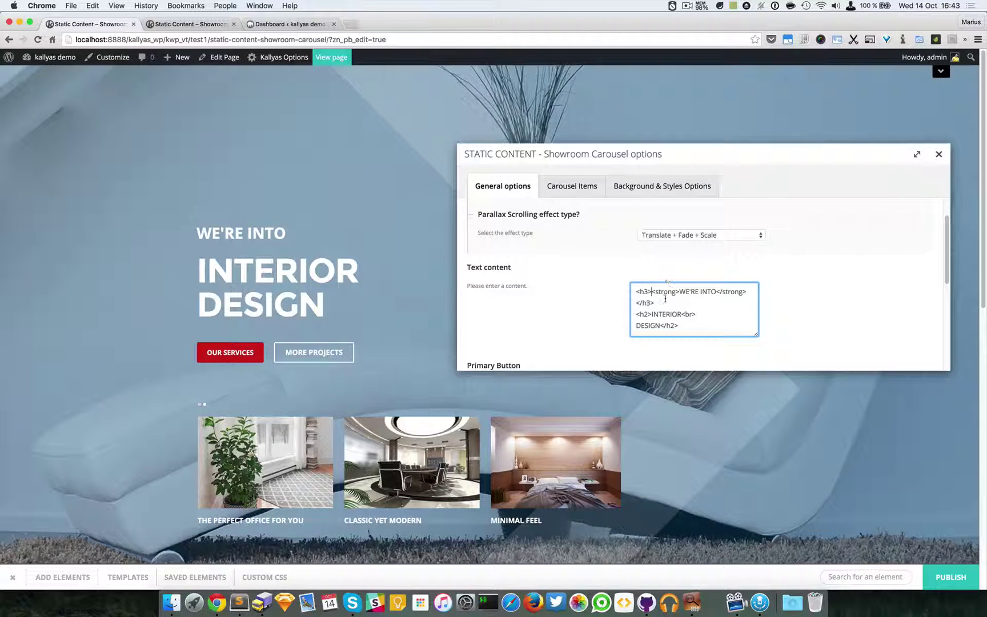
Inspect the Primary Button's link, text and target window choices, leaving the target at Same window.
{"action": "scroll", "coordinate": [827, 323], "scroll_direction": "down", "scroll_amount": 2}
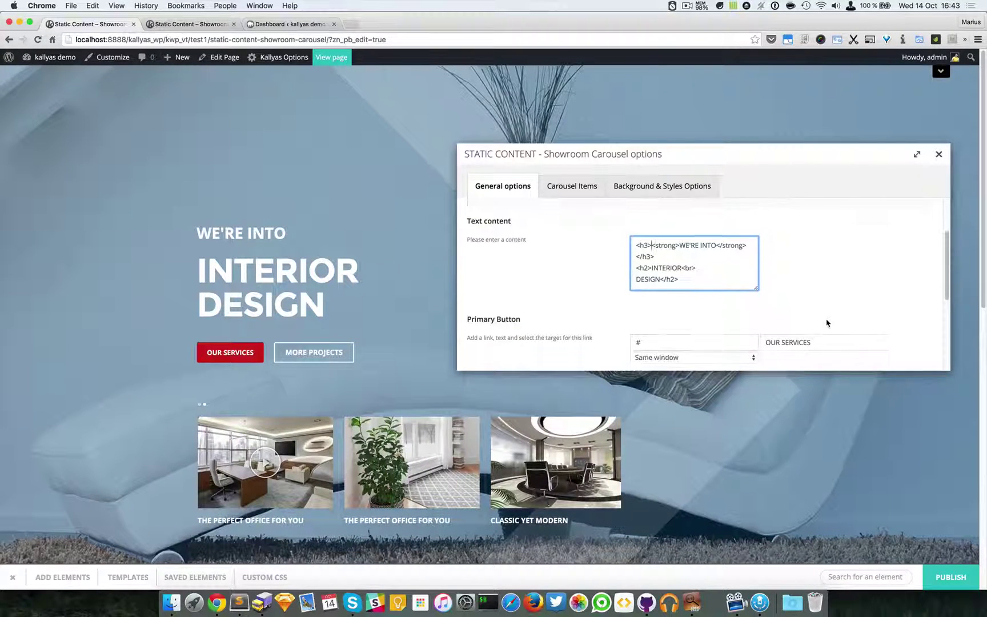
{"action": "scroll", "coordinate": [827, 324], "scroll_direction": "down", "scroll_amount": 3}
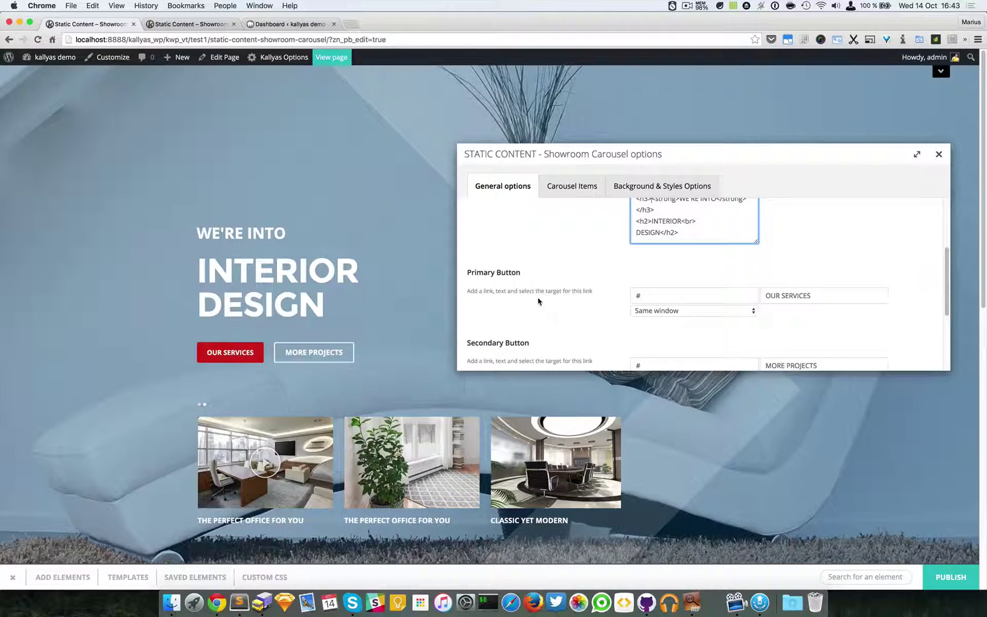
{"action": "scroll", "coordinate": [538, 301], "scroll_direction": "down", "scroll_amount": 1}
{"action": "scroll", "coordinate": [774, 274], "scroll_direction": "down", "scroll_amount": 1}
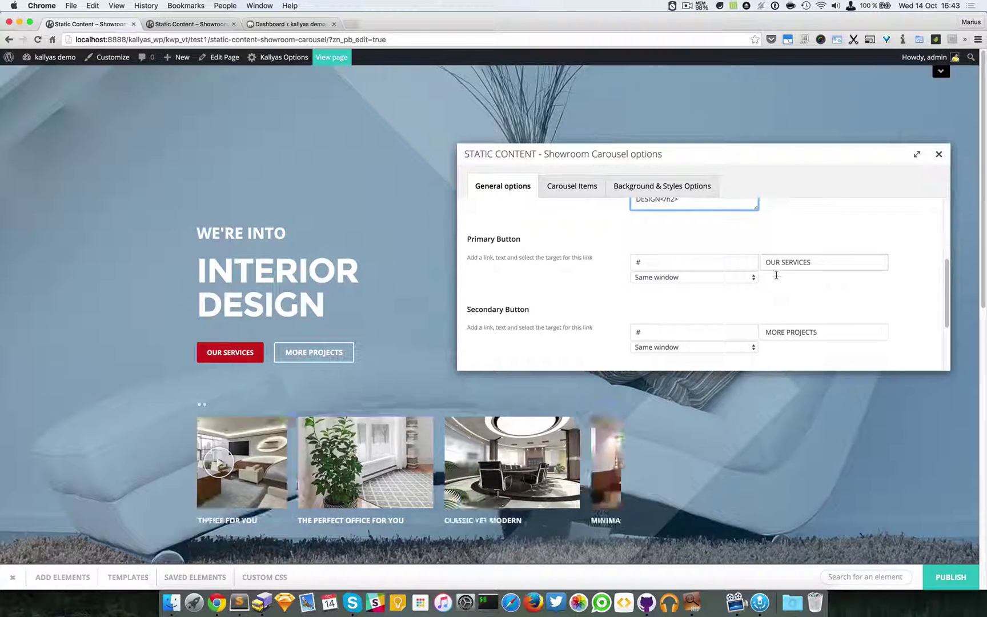
{"action": "left_click", "coordinate": [676, 262]}
{"action": "left_click", "coordinate": [675, 261]}
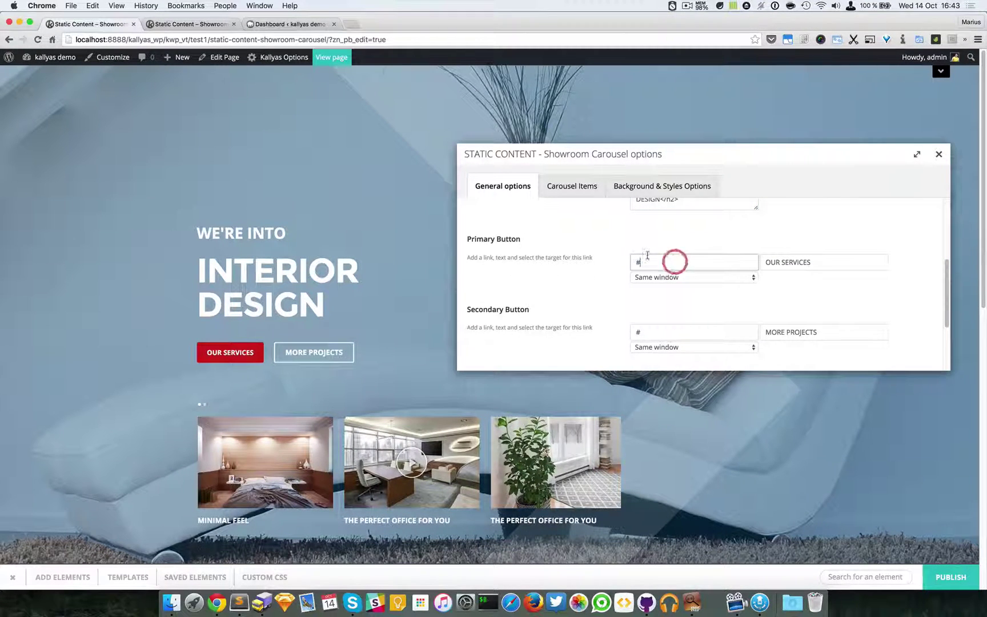
{"action": "left_click", "coordinate": [817, 256]}
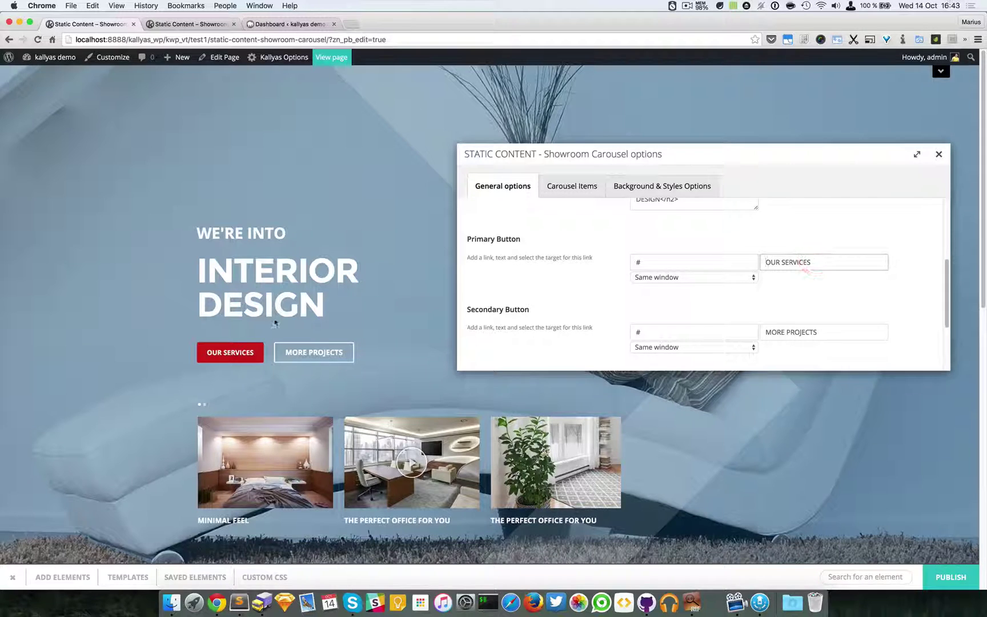
{"action": "left_click", "coordinate": [642, 278]}
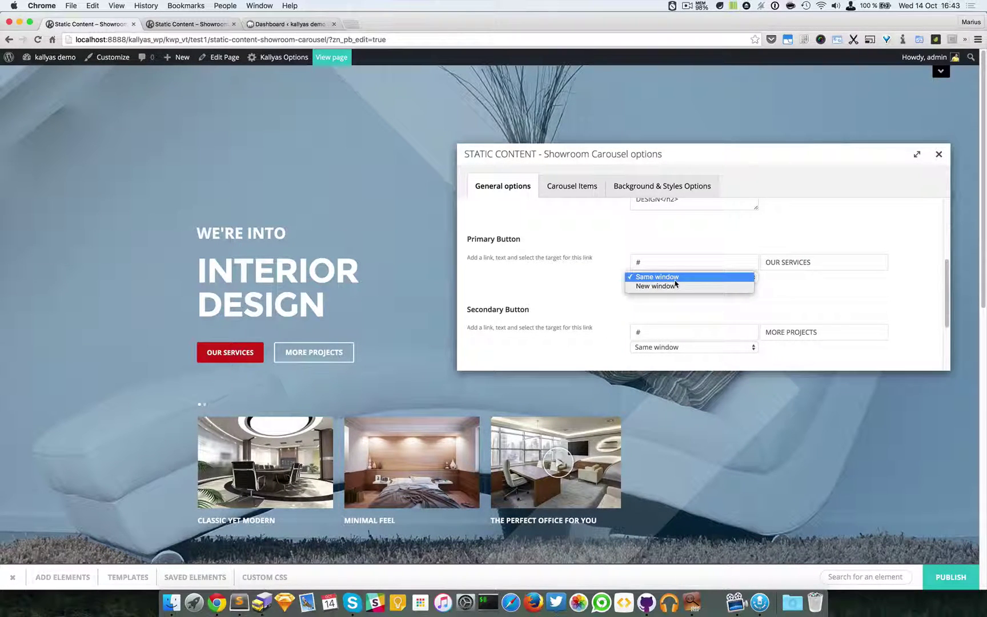
{"action": "left_click", "coordinate": [517, 312]}
Review the Secondary Button, Carousel Speed and Enable Pagination settings of the carousel element.
{"action": "scroll", "coordinate": [559, 312], "scroll_direction": "down", "scroll_amount": 1}
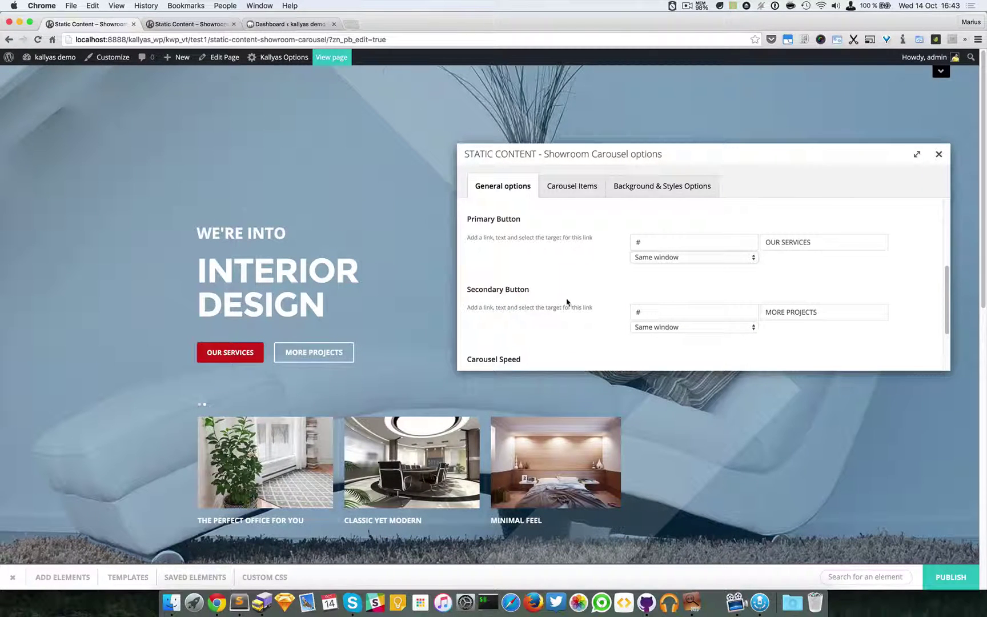
{"action": "scroll", "coordinate": [566, 303], "scroll_direction": "down", "scroll_amount": 1}
{"action": "scroll", "coordinate": [555, 291], "scroll_direction": "down", "scroll_amount": 2}
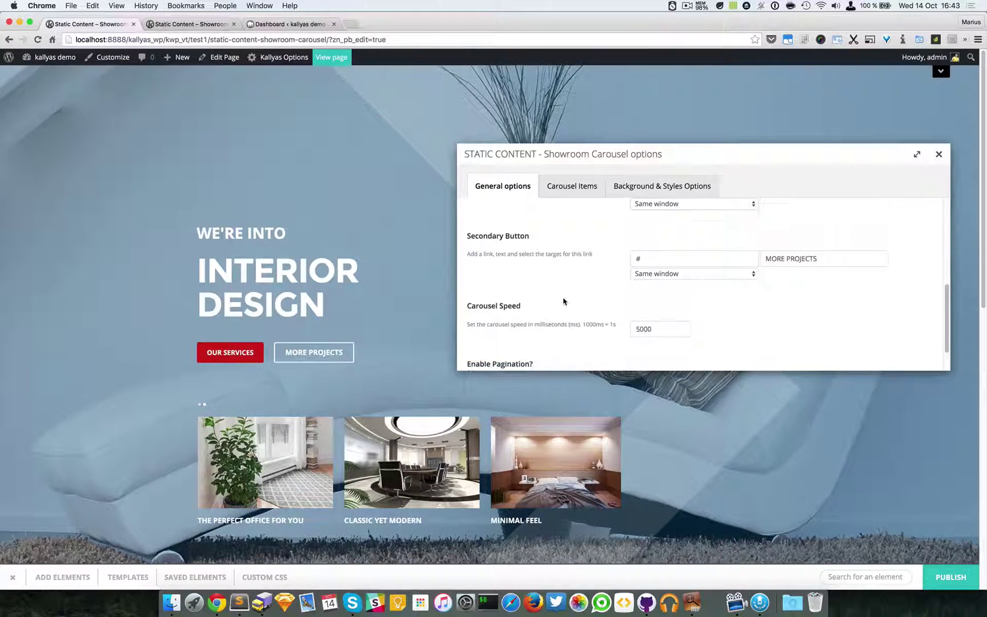
{"action": "scroll", "coordinate": [579, 313], "scroll_direction": "down", "scroll_amount": 2}
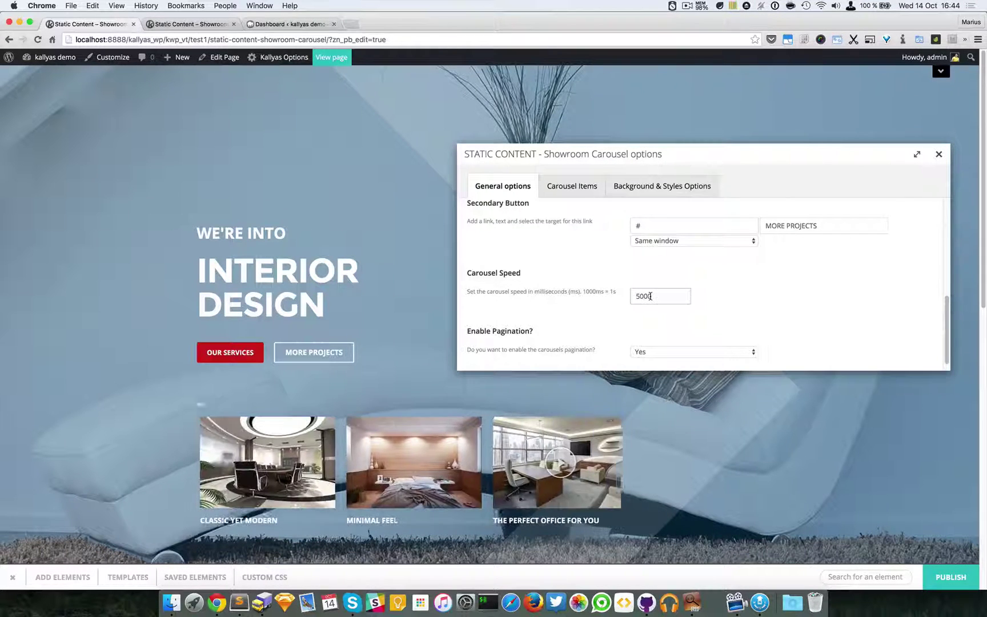
Check the Enable Pagination choices, leaving Yes selected, and return to the start of the general options.
{"action": "scroll", "coordinate": [650, 295], "scroll_direction": "down", "scroll_amount": 1}
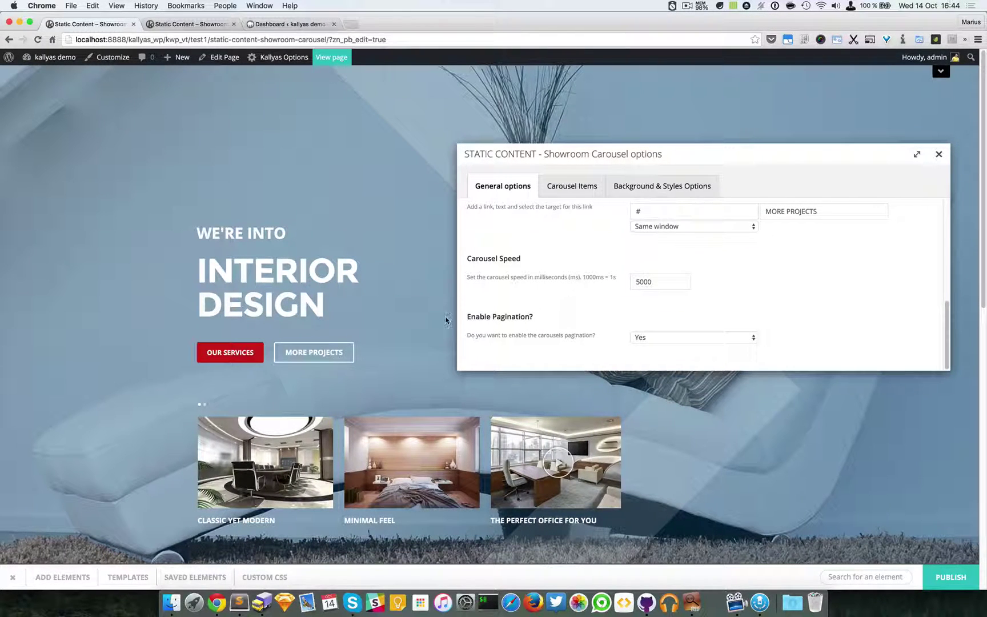
{"action": "left_click", "coordinate": [661, 337]}
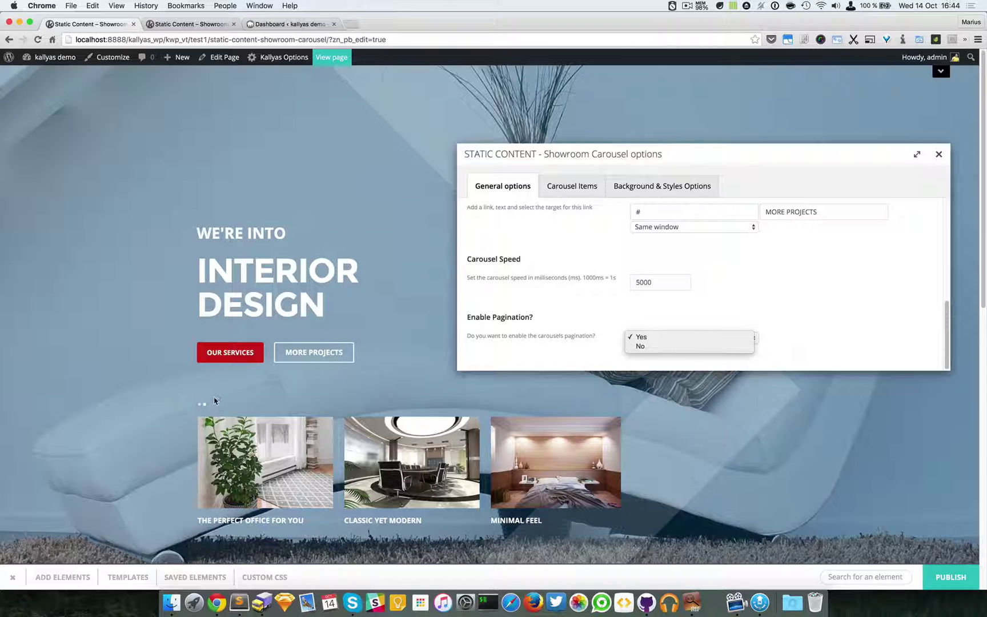
{"action": "left_click", "coordinate": [868, 315]}
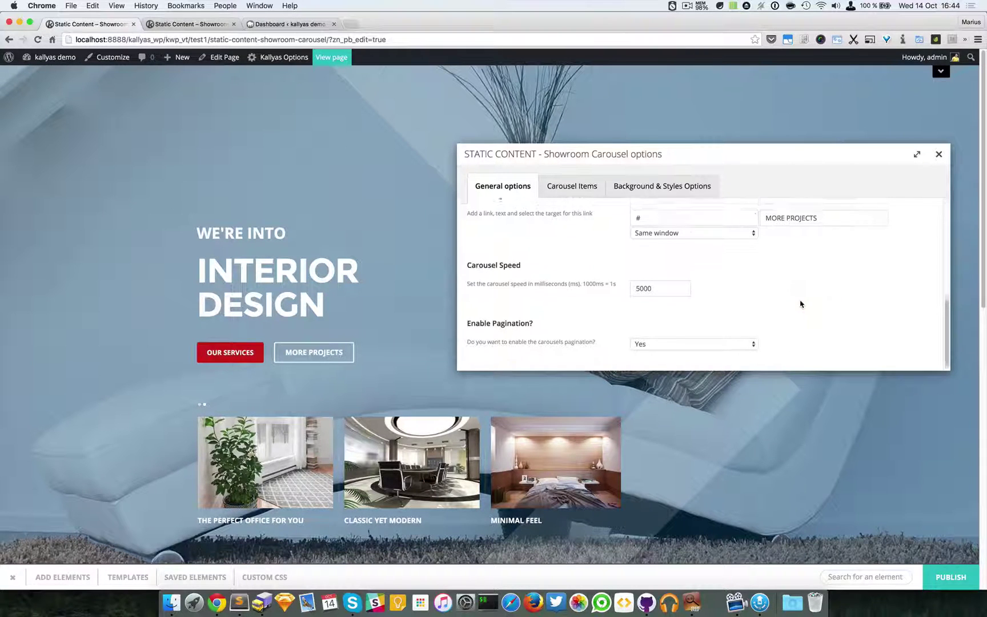
{"action": "scroll", "coordinate": [802, 304], "scroll_direction": "up", "scroll_amount": 10}
{"action": "scroll", "coordinate": [800, 304], "scroll_direction": "up", "scroll_amount": 2}
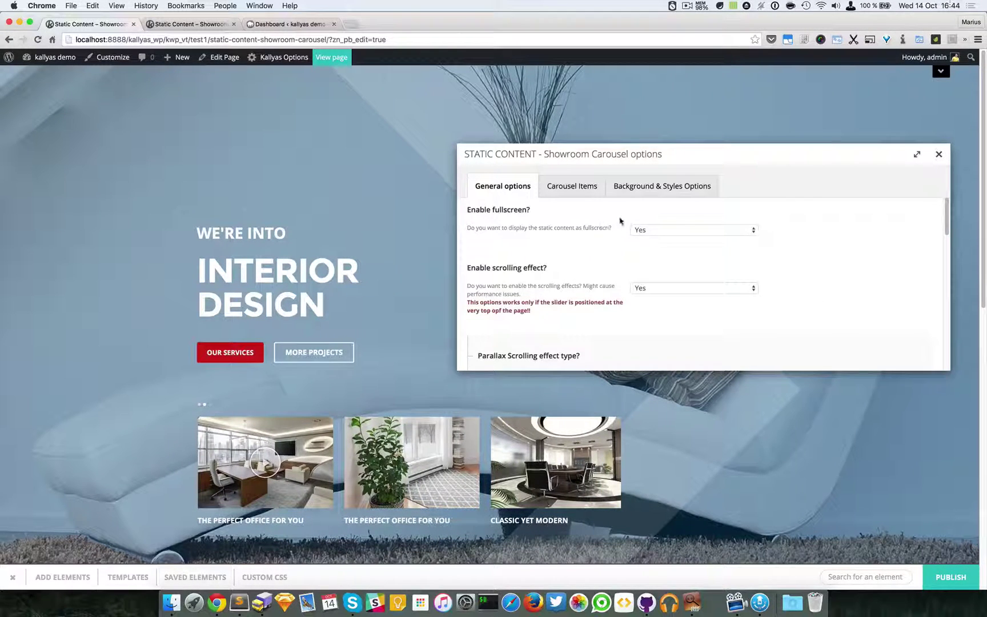
Visit the Background & Styles Options, and move the first item lower in the Carousel Items list.
{"action": "left_click", "coordinate": [647, 196]}
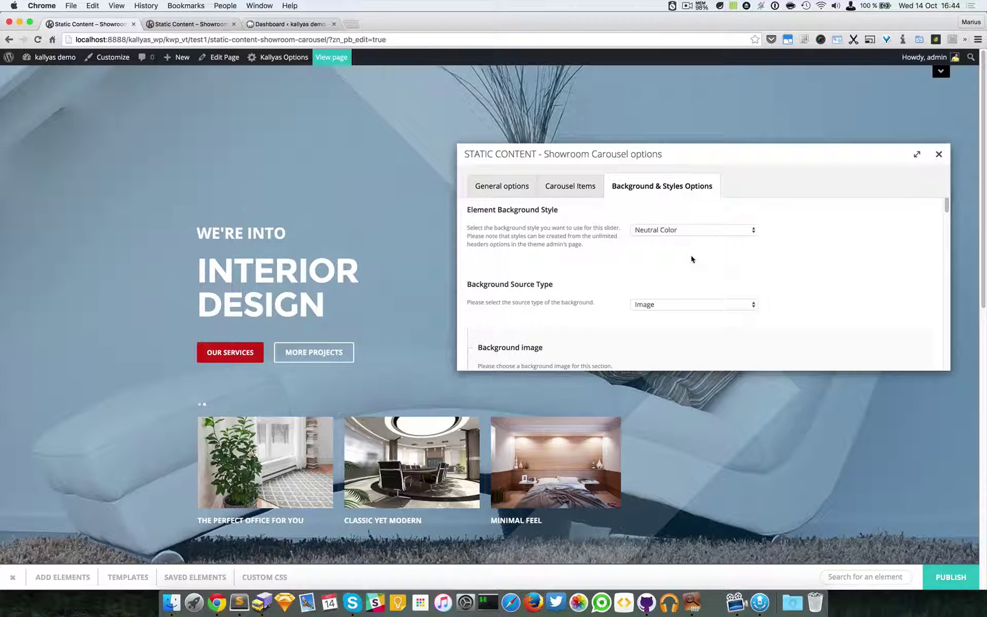
{"action": "left_click", "coordinate": [563, 194]}
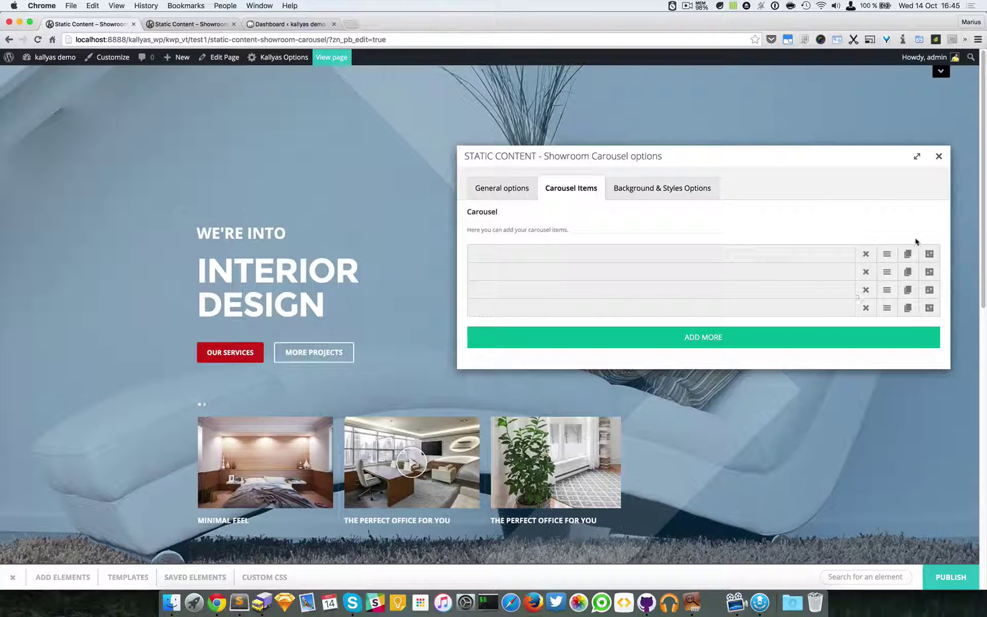
{"action": "left_click_drag", "start_coordinate": [887, 255], "coordinate": [888, 280]}
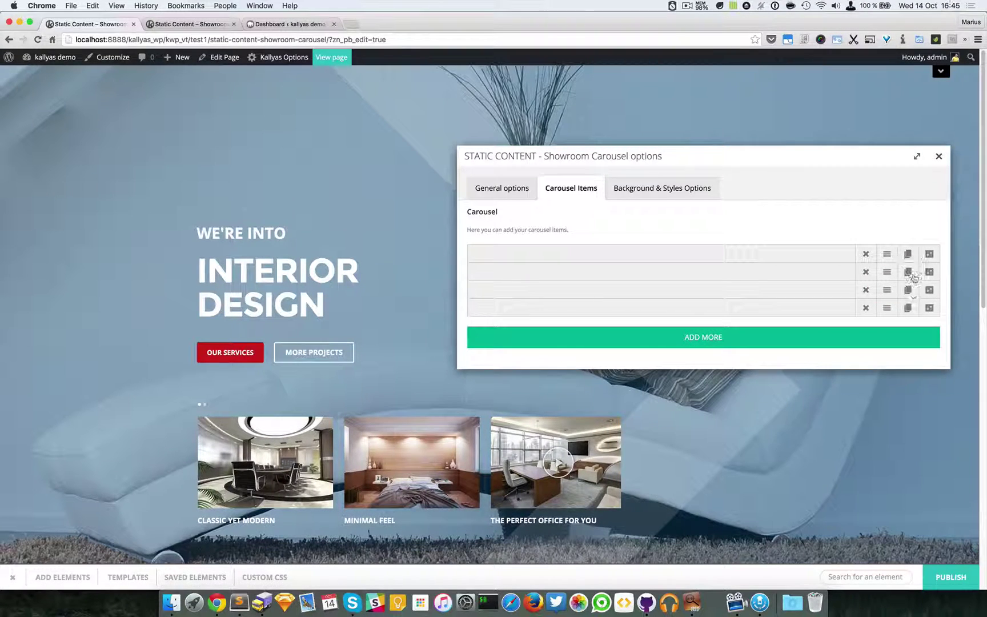
Open the options of the first carousel item and browse its image choices in the media library without selecting one.
{"action": "left_click", "coordinate": [931, 253]}
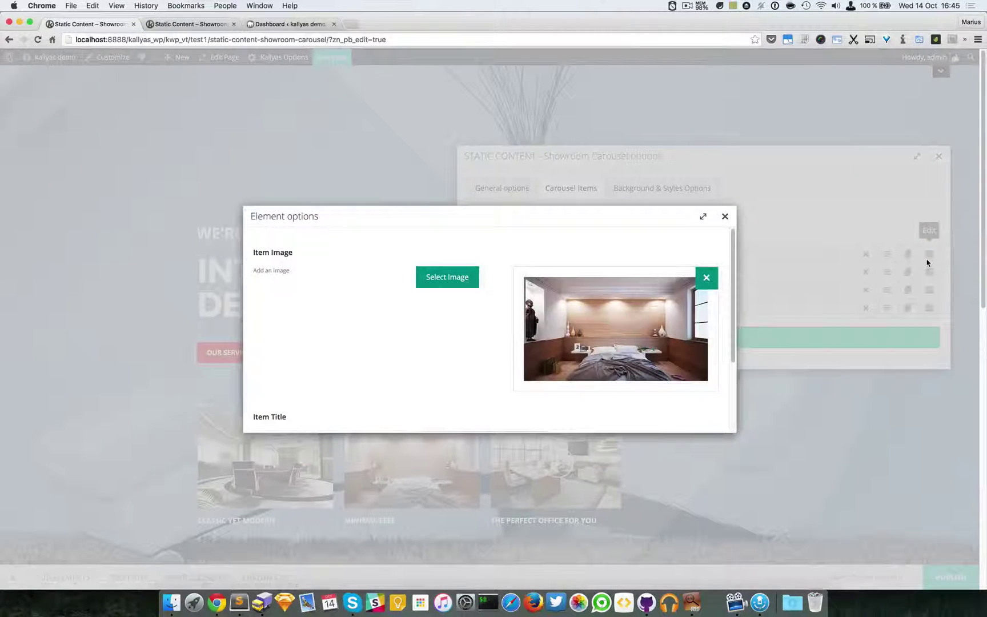
{"action": "left_click_drag", "start_coordinate": [555, 213], "coordinate": [778, 203]}
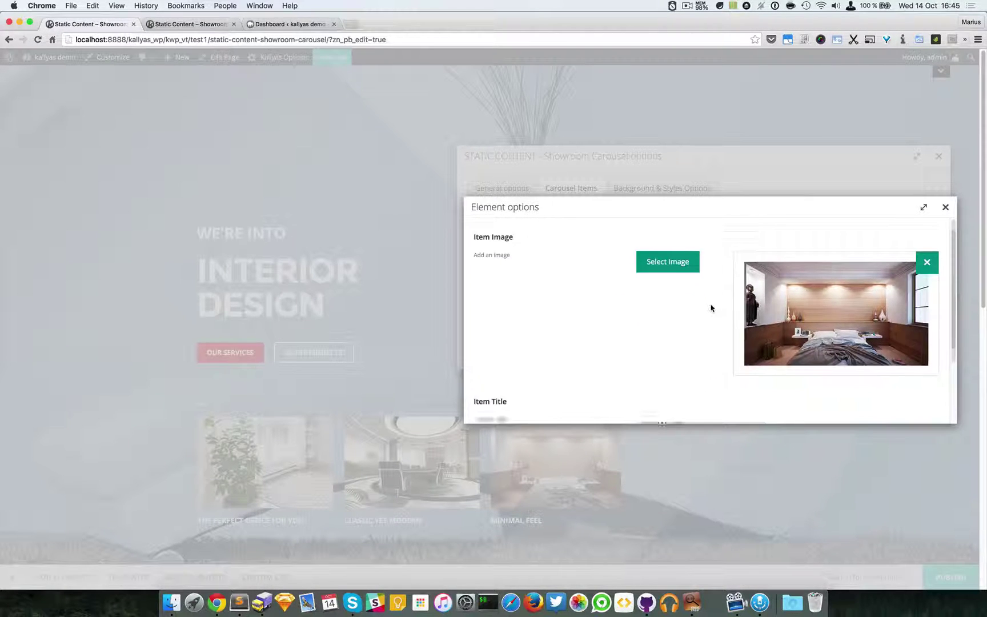
{"action": "left_click", "coordinate": [675, 274]}
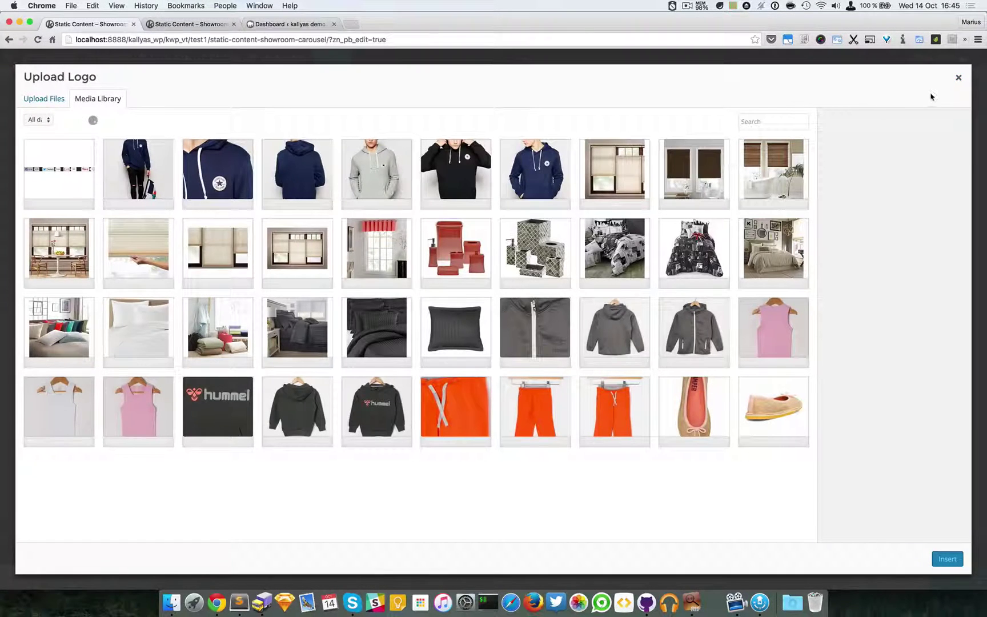
{"action": "left_click", "coordinate": [959, 78]}
Review the Item Title and Video Link settings of the MINIMAL FEEL item, and close both option dialogs.
{"action": "scroll", "coordinate": [566, 351], "scroll_direction": "down", "scroll_amount": 2}
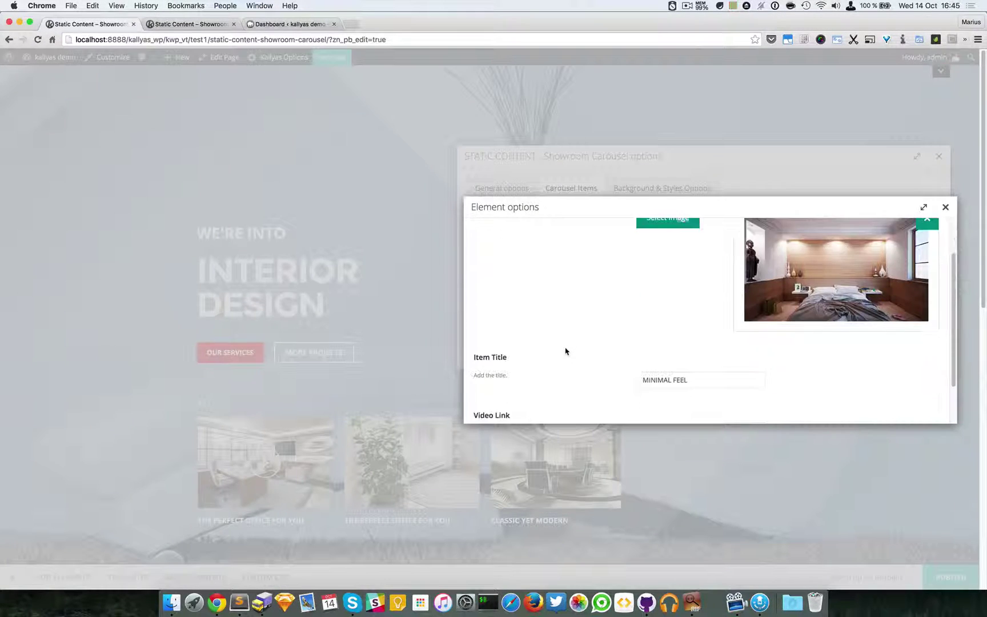
{"action": "scroll", "coordinate": [566, 351], "scroll_direction": "down", "scroll_amount": 3}
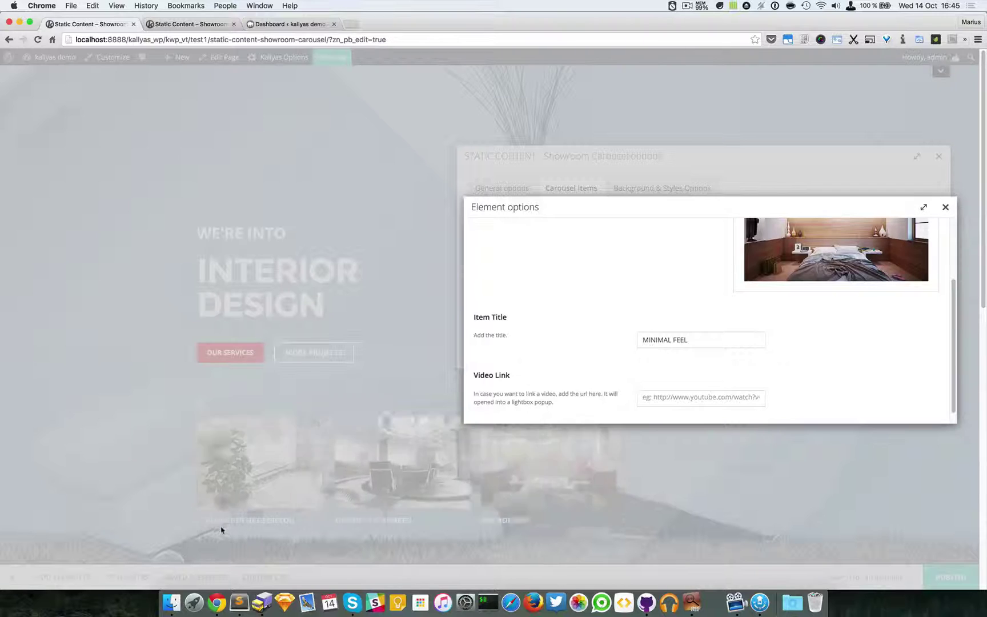
{"action": "scroll", "coordinate": [719, 294], "scroll_direction": "down", "scroll_amount": 1}
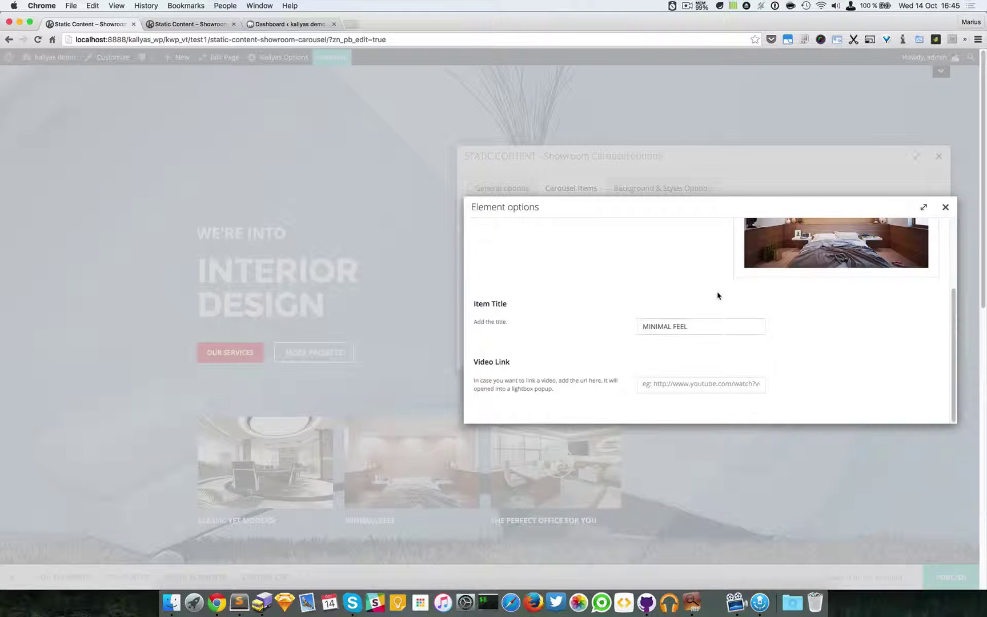
{"action": "left_click", "coordinate": [657, 382]}
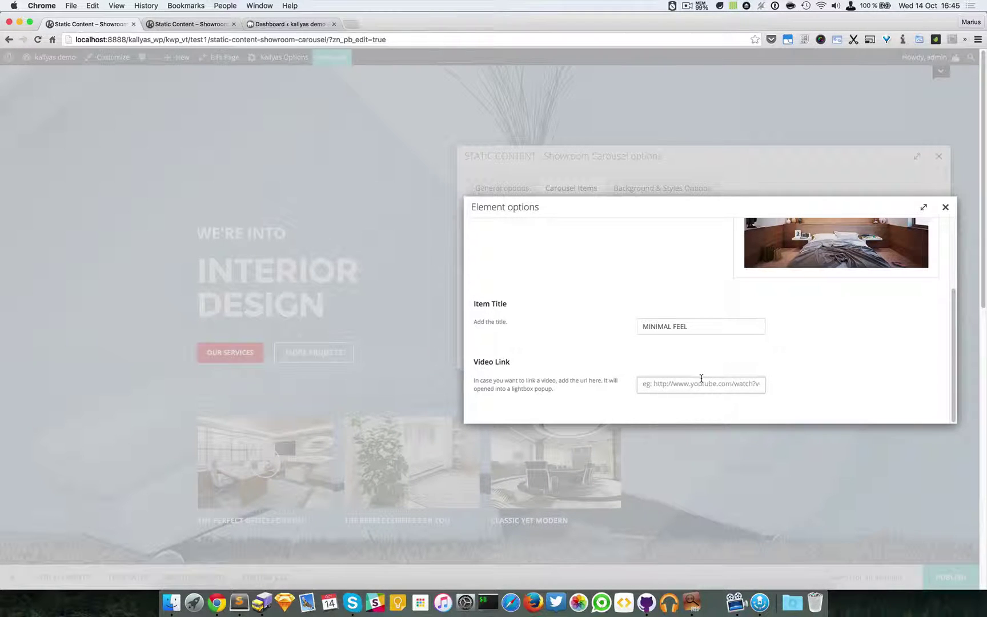
{"action": "left_click", "coordinate": [946, 206]}
{"action": "left_click", "coordinate": [939, 157]}
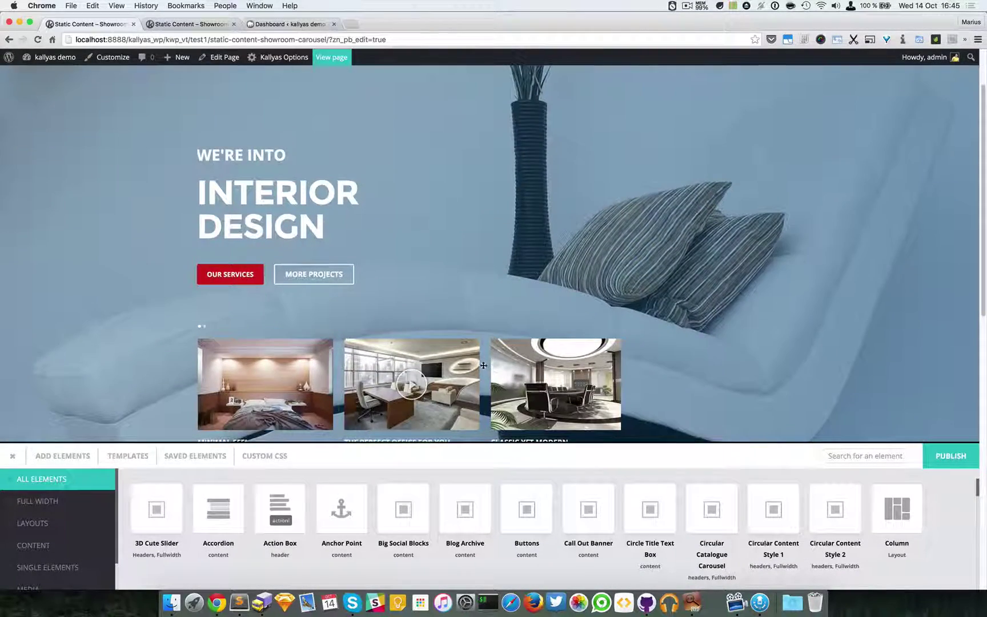
Preview the video of the office item marked with a play symbol in the carousel, and close its lightbox.
{"action": "left_click", "coordinate": [409, 375]}
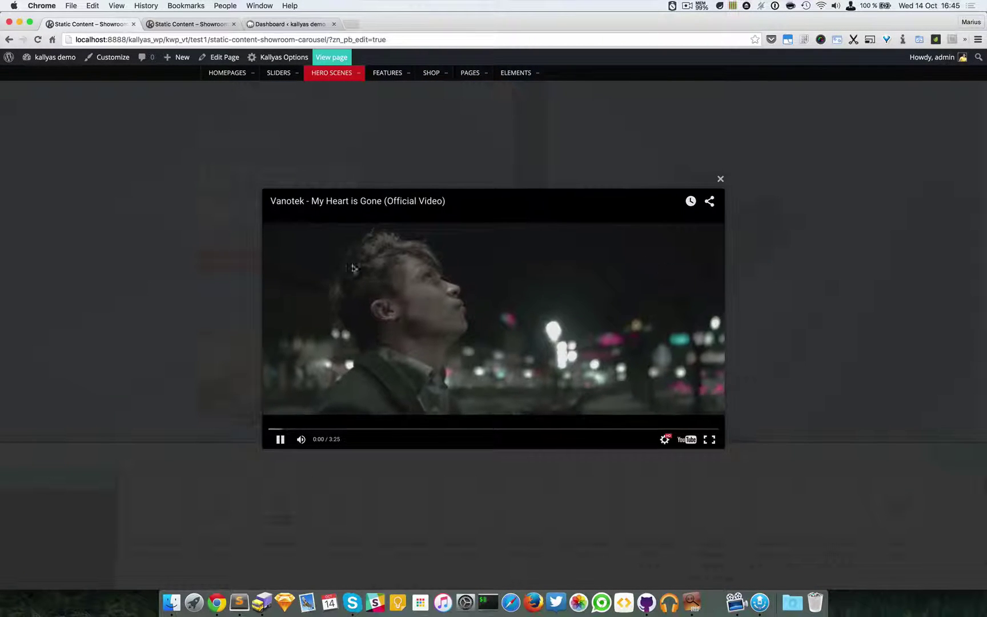
{"action": "left_click", "coordinate": [775, 310]}
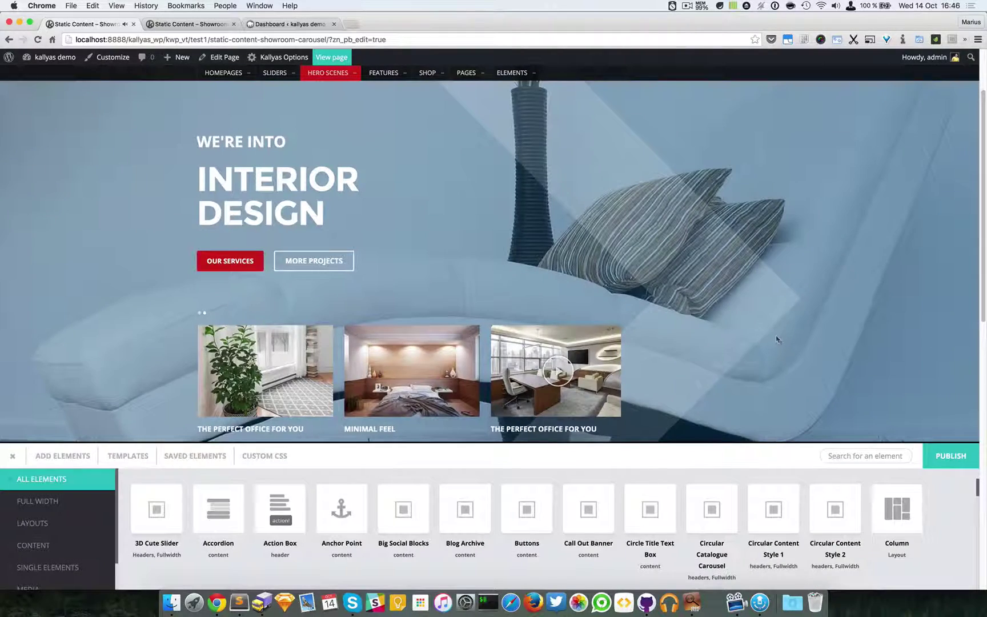
Search the page builder's elements for "static con" and look through the Static Content variants.
{"action": "scroll", "coordinate": [772, 344], "scroll_direction": "down", "scroll_amount": 1}
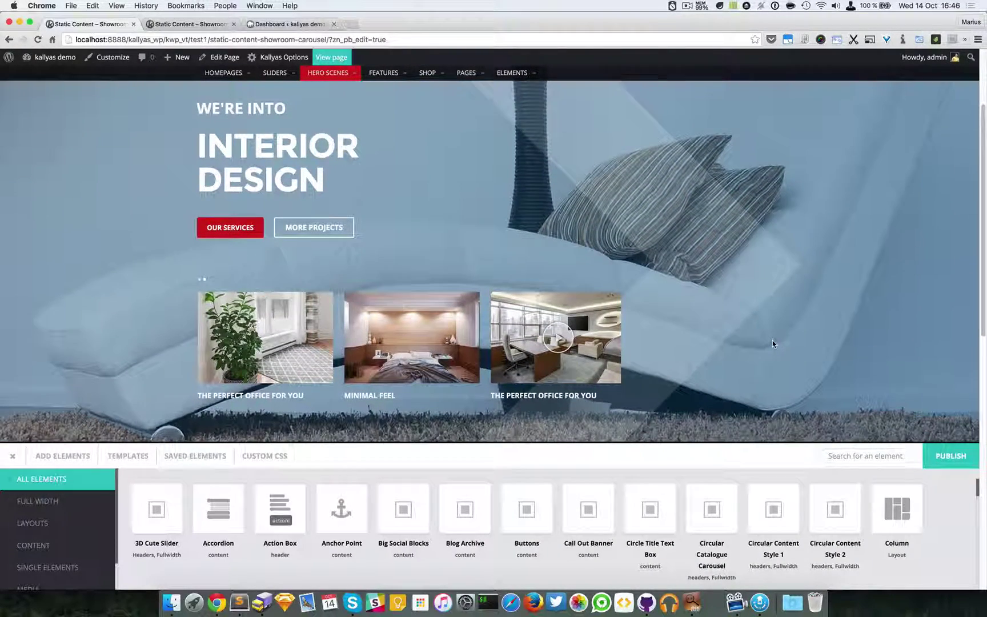
{"action": "scroll", "coordinate": [773, 343], "scroll_direction": "down", "scroll_amount": 1}
{"action": "scroll", "coordinate": [773, 338], "scroll_direction": "down", "scroll_amount": 2}
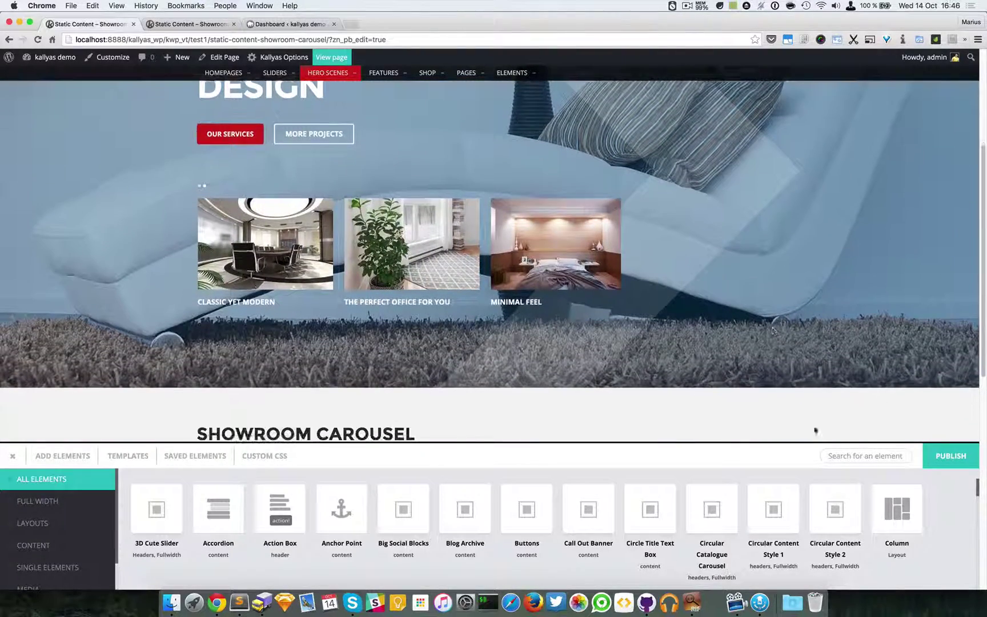
{"action": "left_click", "coordinate": [844, 456]}
{"action": "type", "text": "static con"}
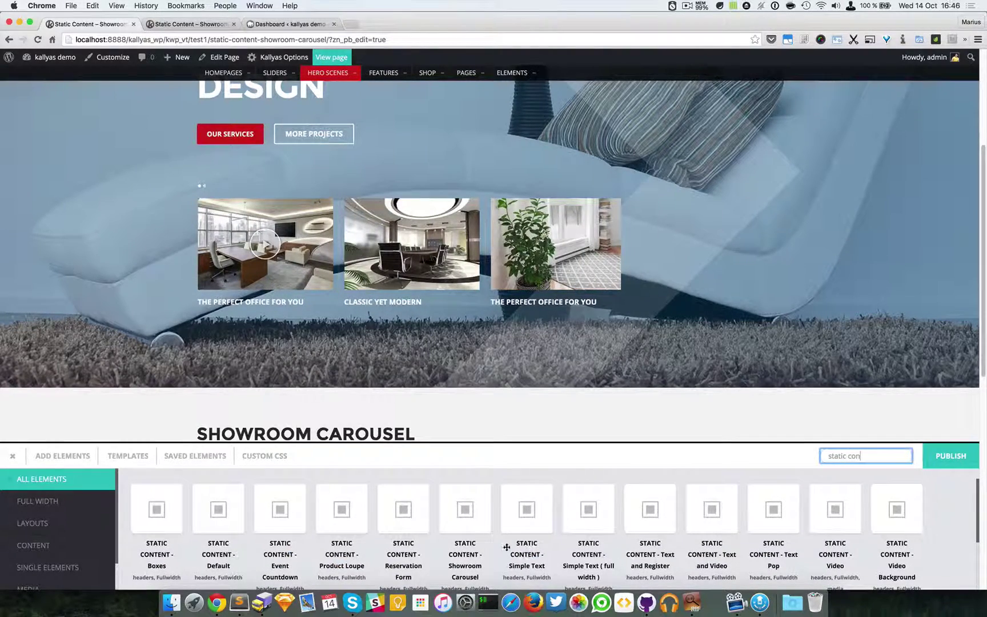
{"action": "scroll", "coordinate": [498, 547], "scroll_direction": "down", "scroll_amount": 1}
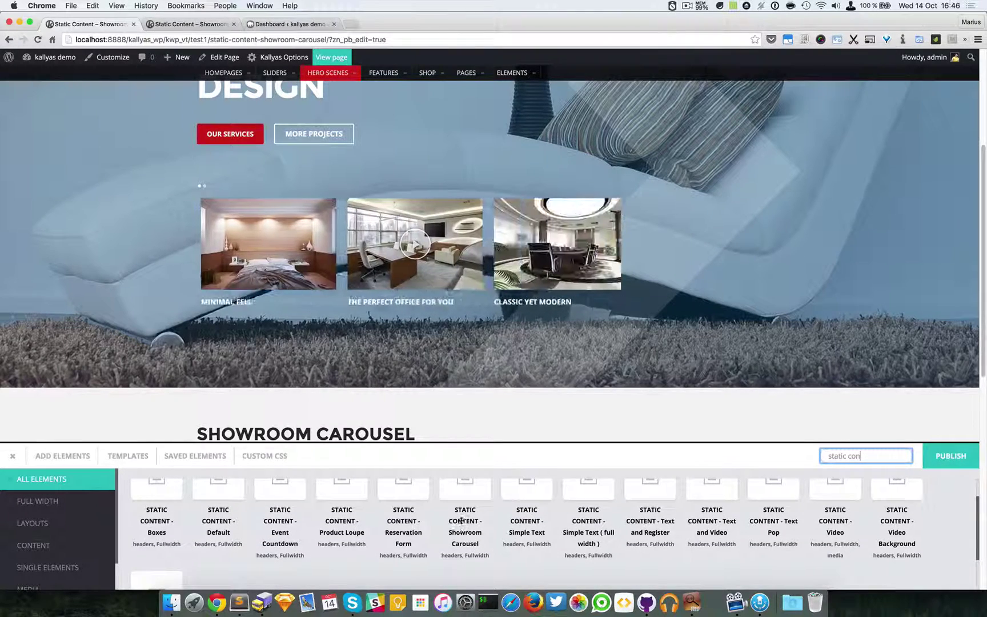
Replace the element search with "showroo" to find the Showroom Carousel element.
{"action": "type", "text": "con"}
{"action": "triple_click", "coordinate": [862, 456]}
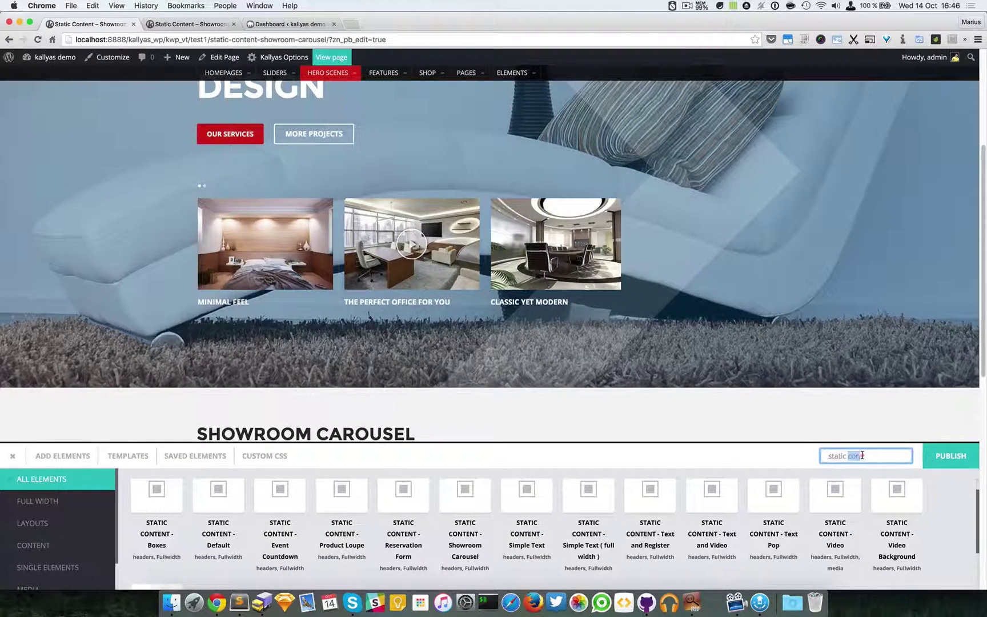
{"action": "type", "text": "d"}
{"action": "key", "text": "BackSpace"}
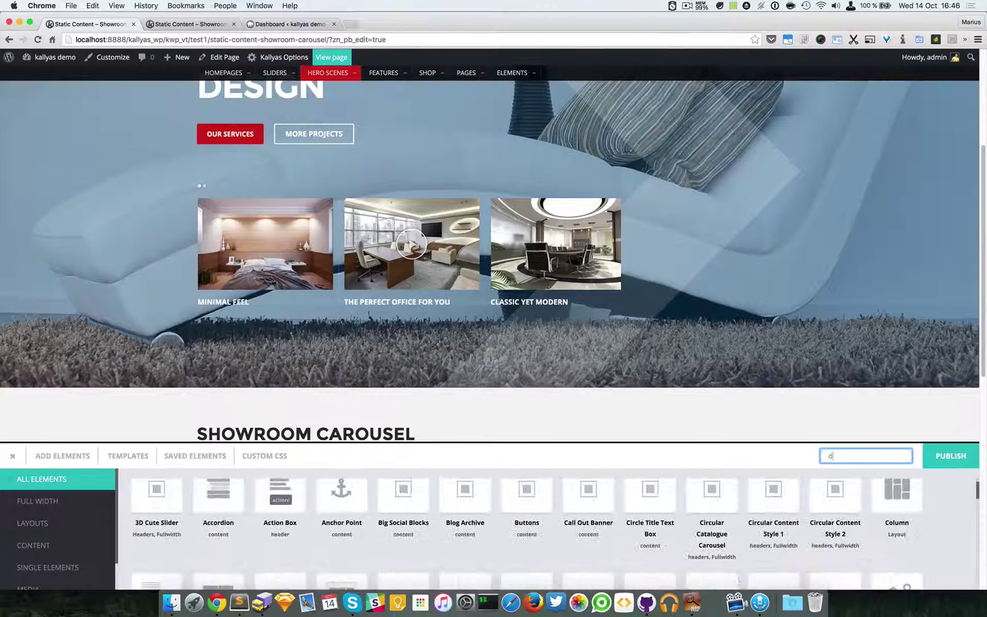
{"action": "type", "text": "showroo"}
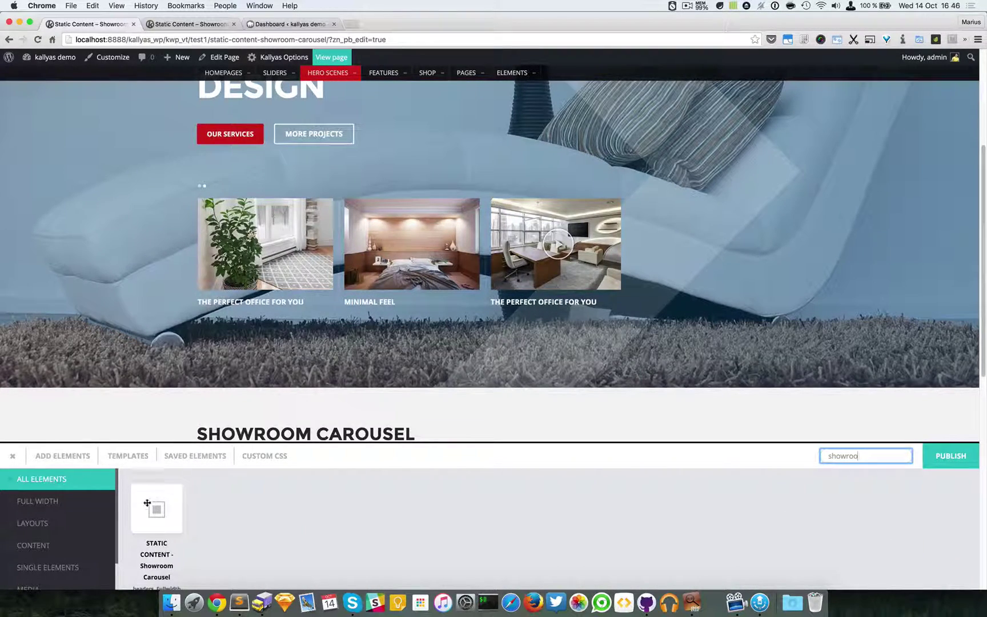
Add a new STATIC CONTENT - Showroom Carousel element between the hero and the SHOWROOM CAROUSEL heading, and open its options.
{"action": "left_click_drag", "start_coordinate": [394, 400], "coordinate": [415, 404]}
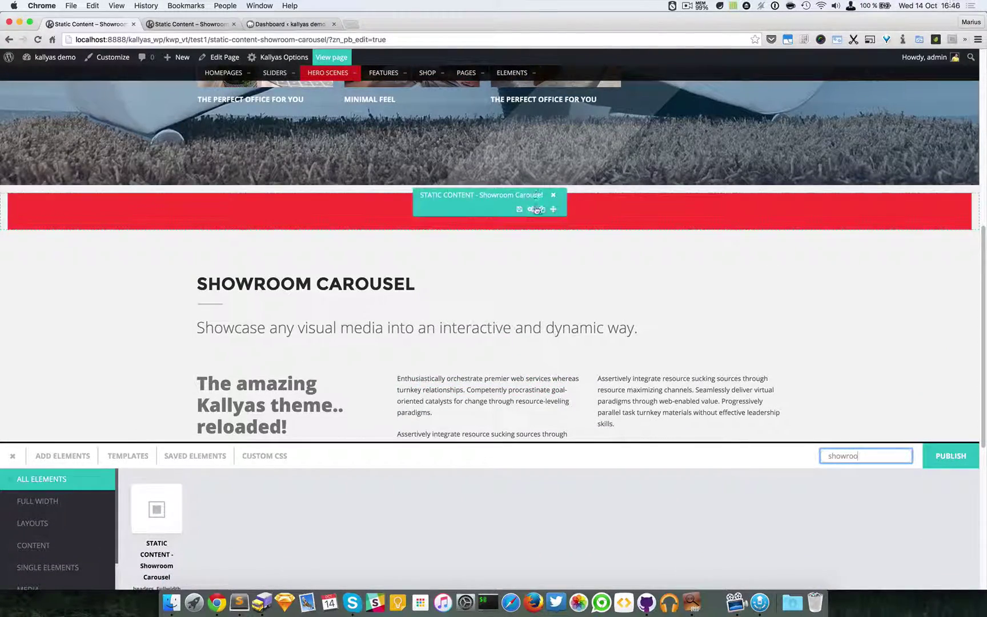
{"action": "left_click", "coordinate": [533, 209]}
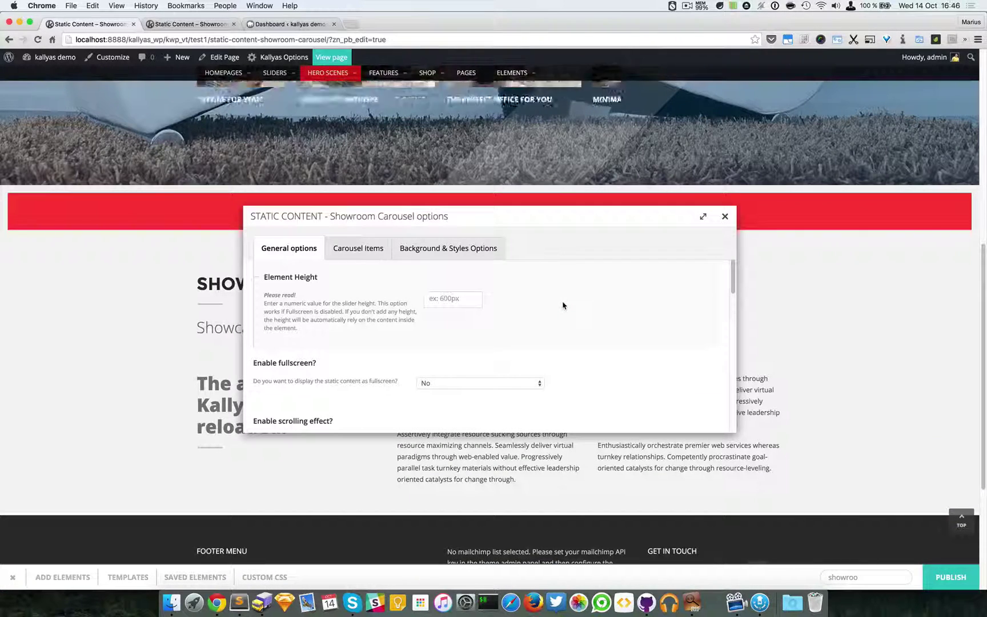